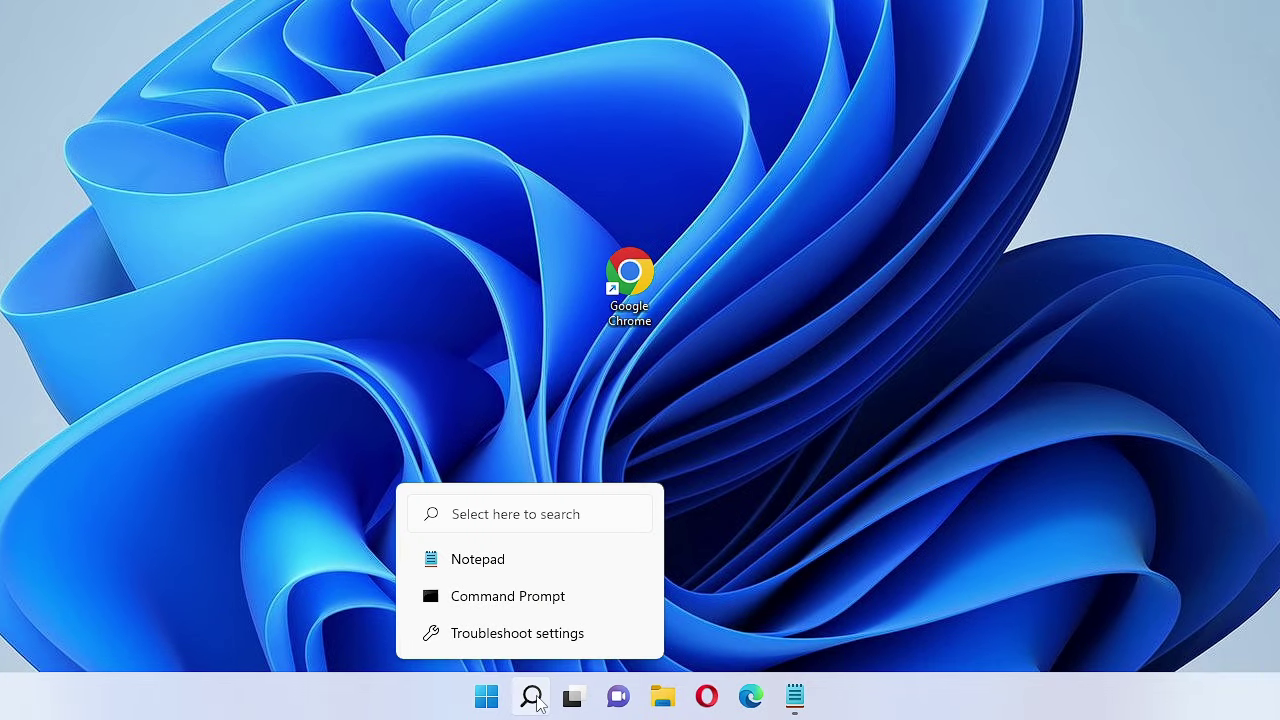
Launch Command Prompt (cmd) from Windows Search as administrator, approving the UAC prompt.
left_click(538, 703)
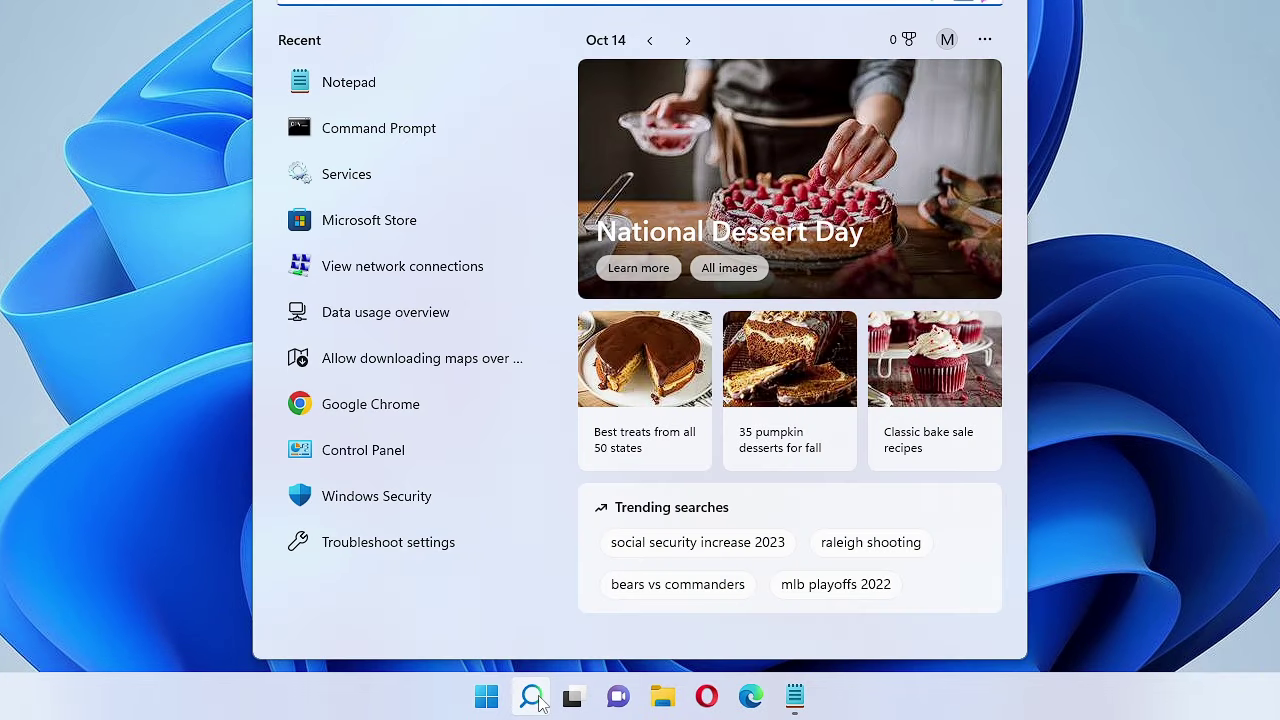
type("cmd")
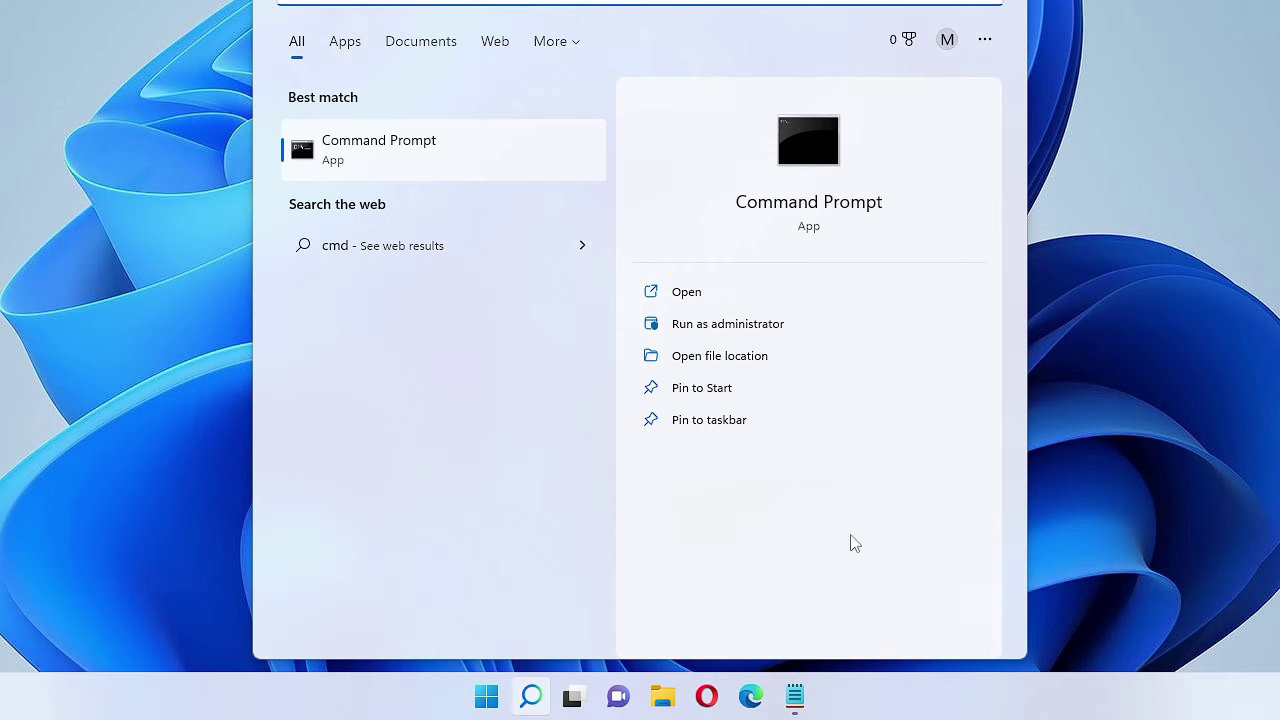
left_click(738, 330)
left_click(583, 455)
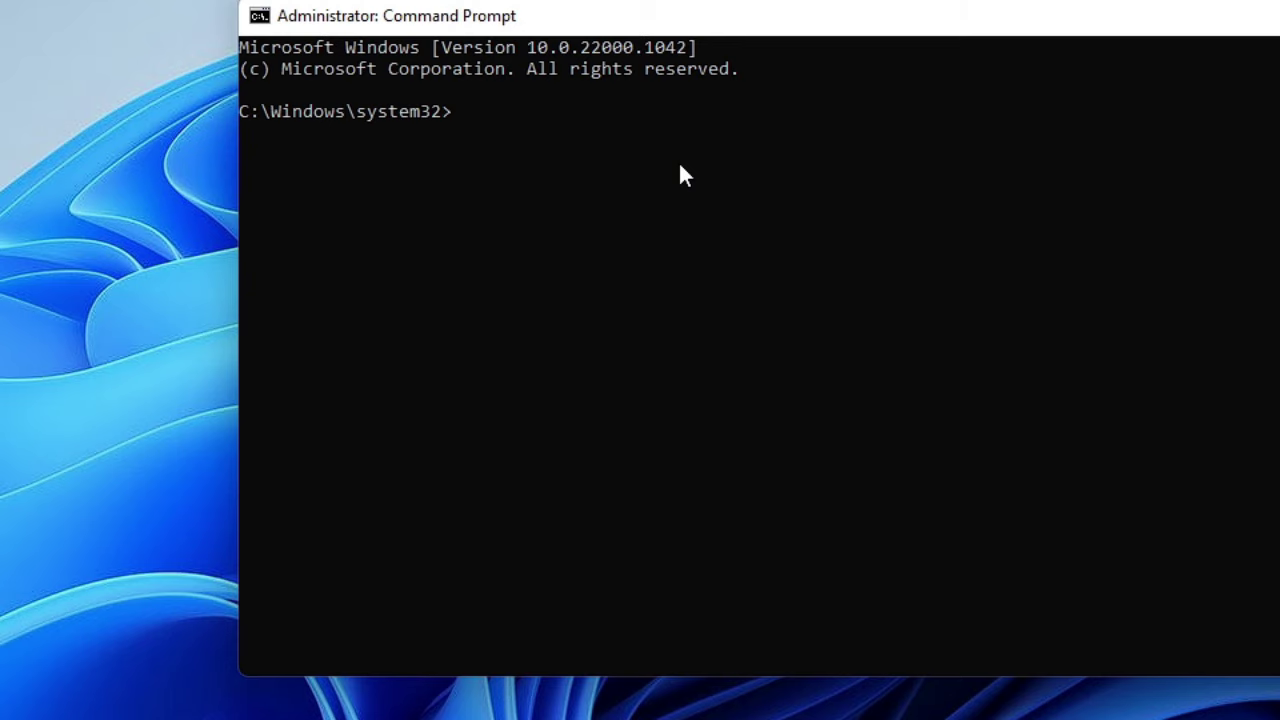
Run DISM /Online /Cleanup-Image /RestoreHealth in the elevated Command Prompt.
type("DISM /Online /Cleanup-Image /RestoreHealth")
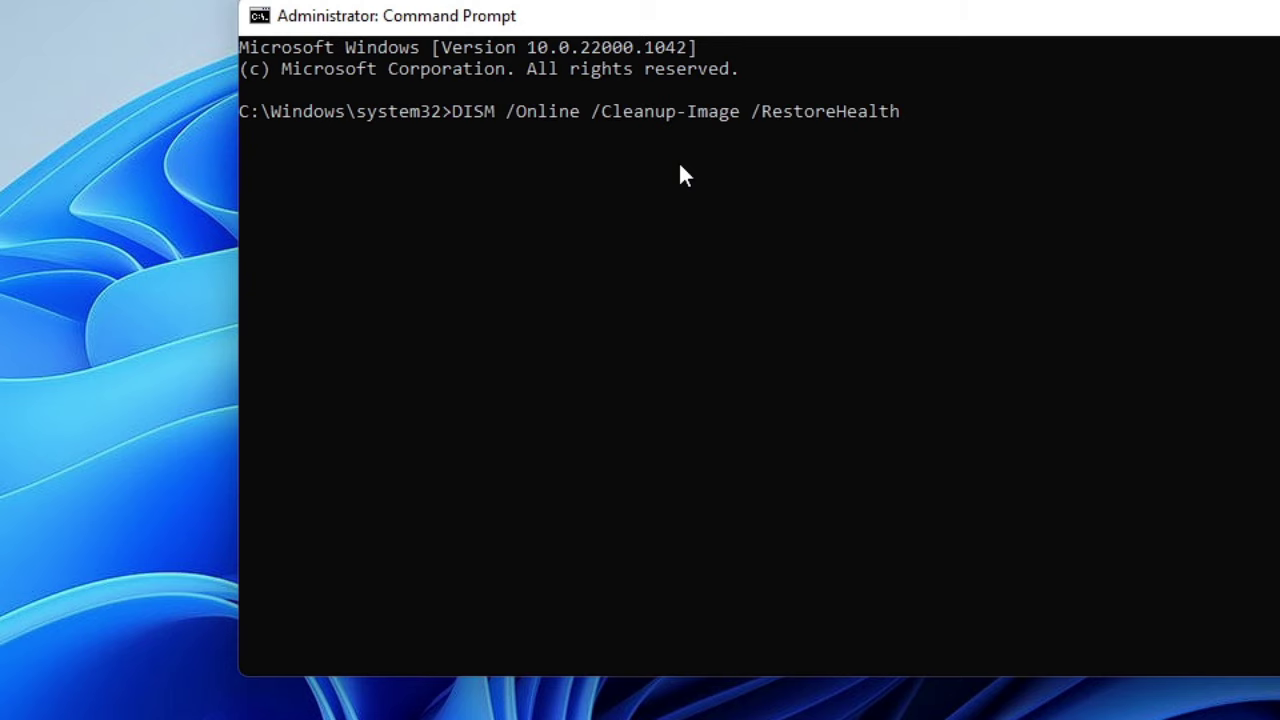
key("Return")
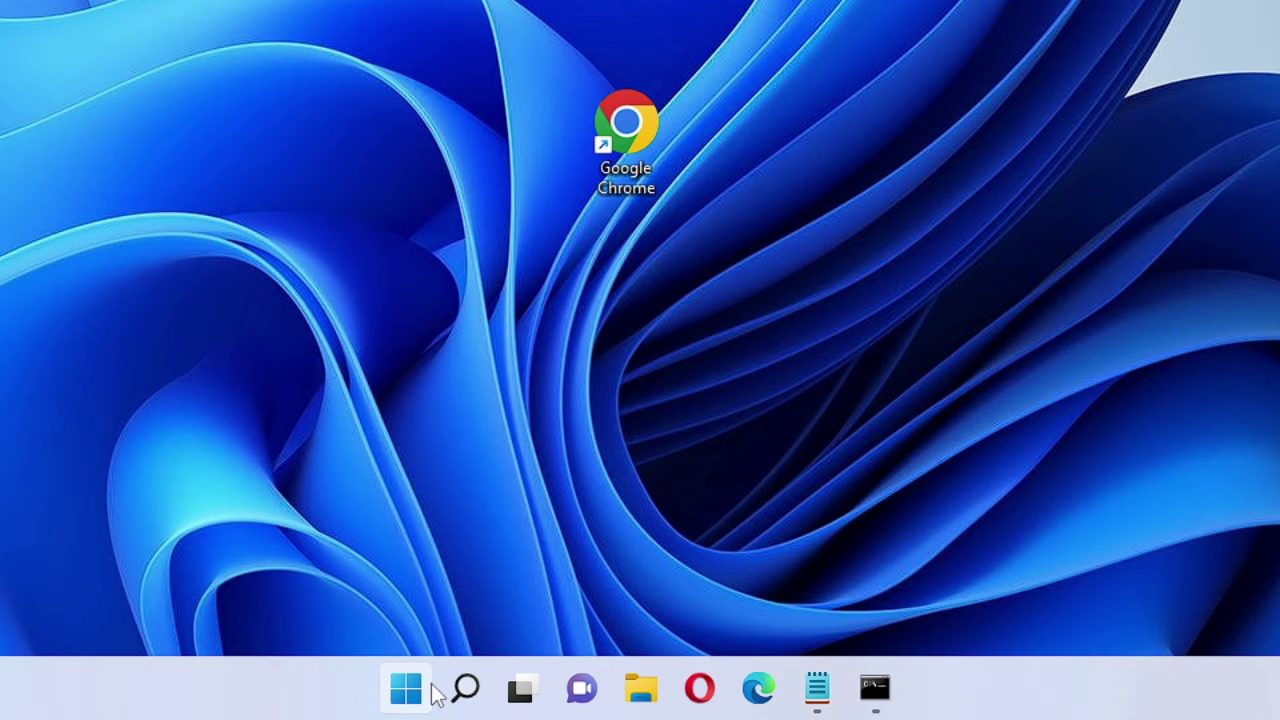
Open Device Manager and browse the Display adapters, DVD/CD-ROM, Computer and IDE ATA/ATAPI categories.
right_click(410, 687)
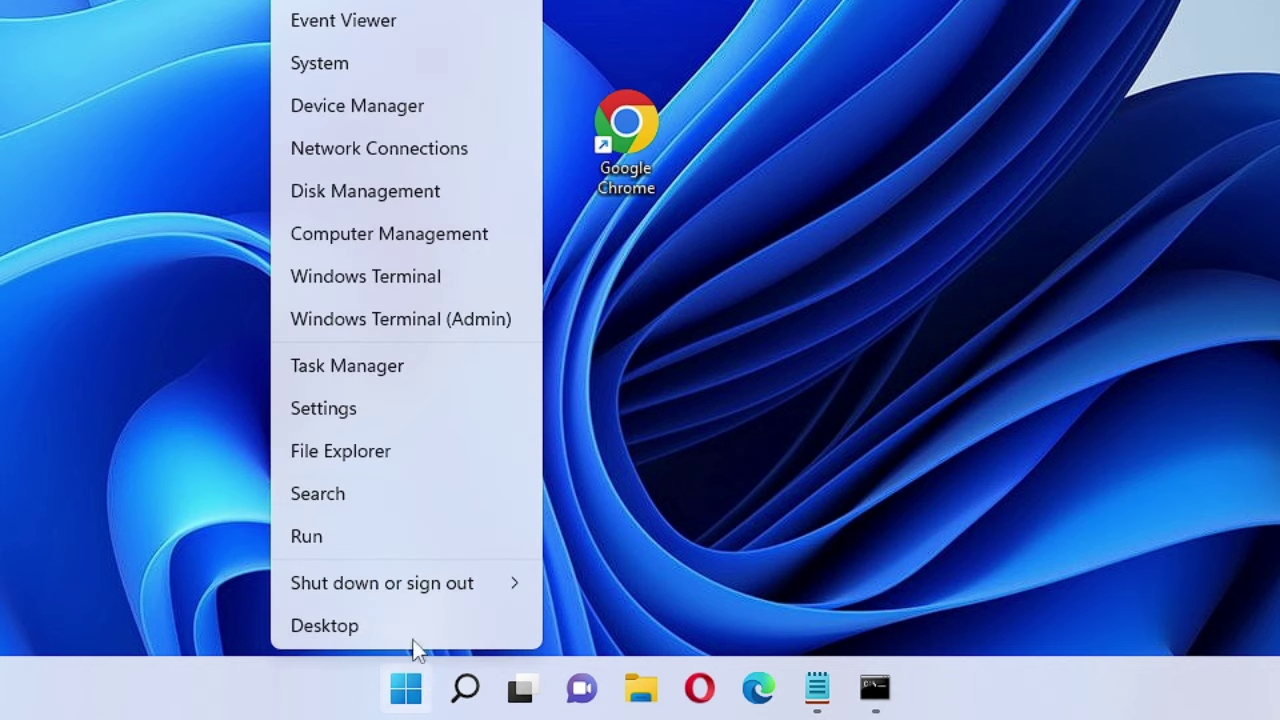
left_click(398, 115)
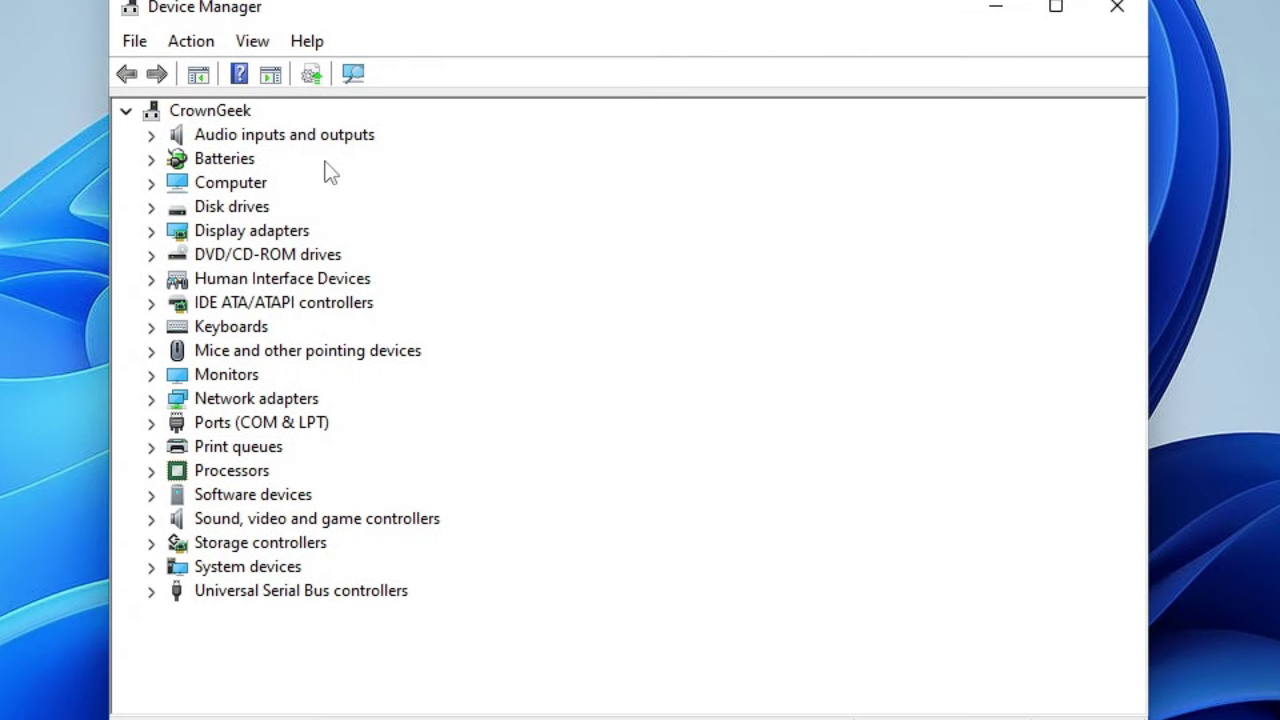
left_click(258, 238)
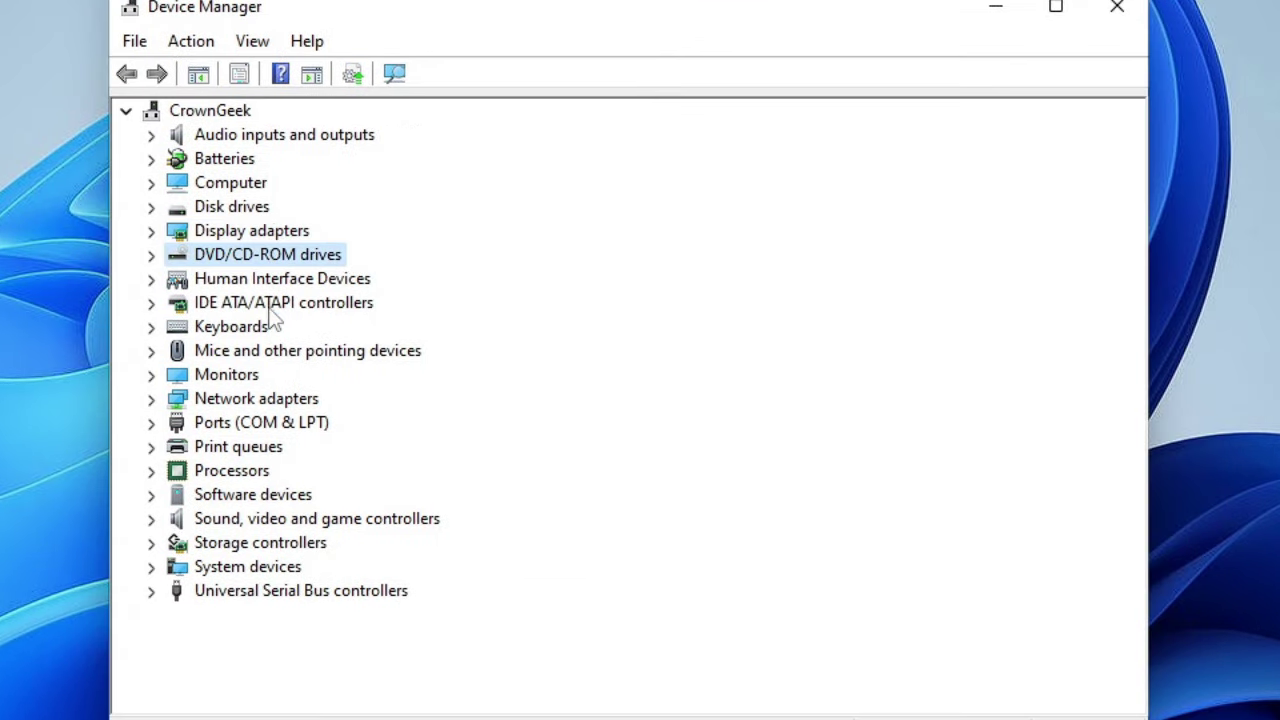
left_click(272, 254)
left_click(265, 182)
left_click(287, 302)
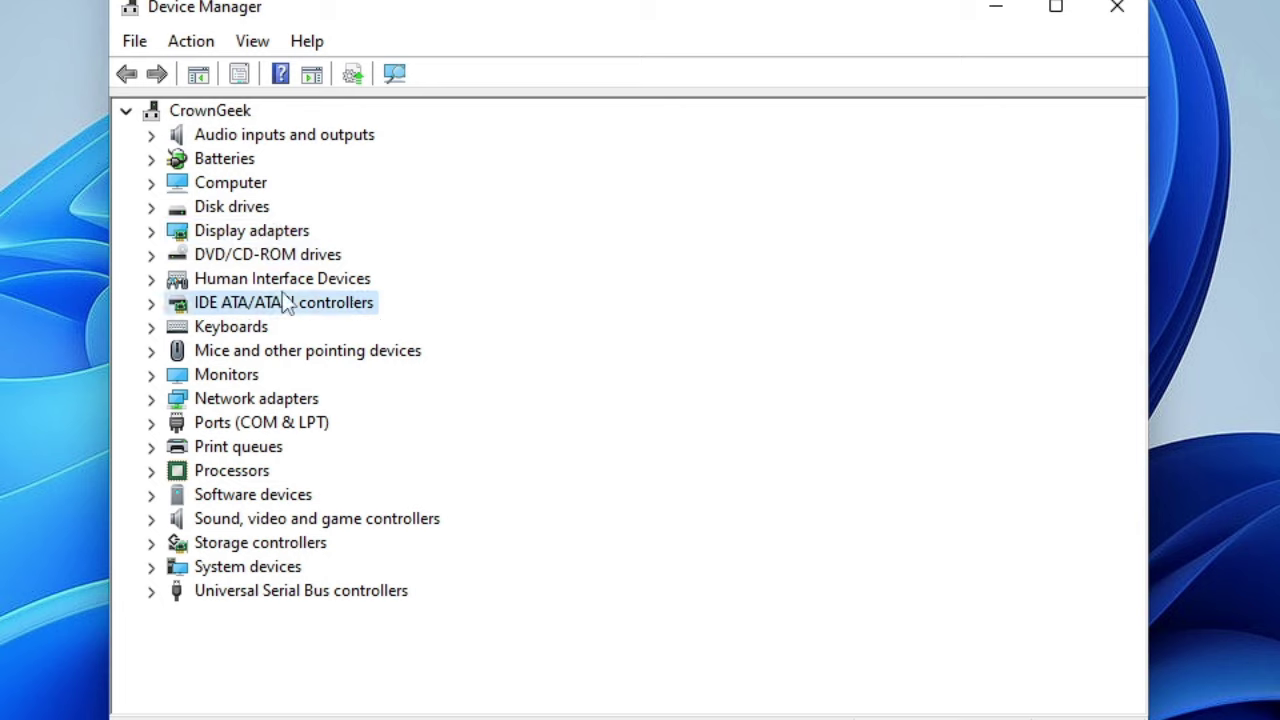
left_click(240, 190)
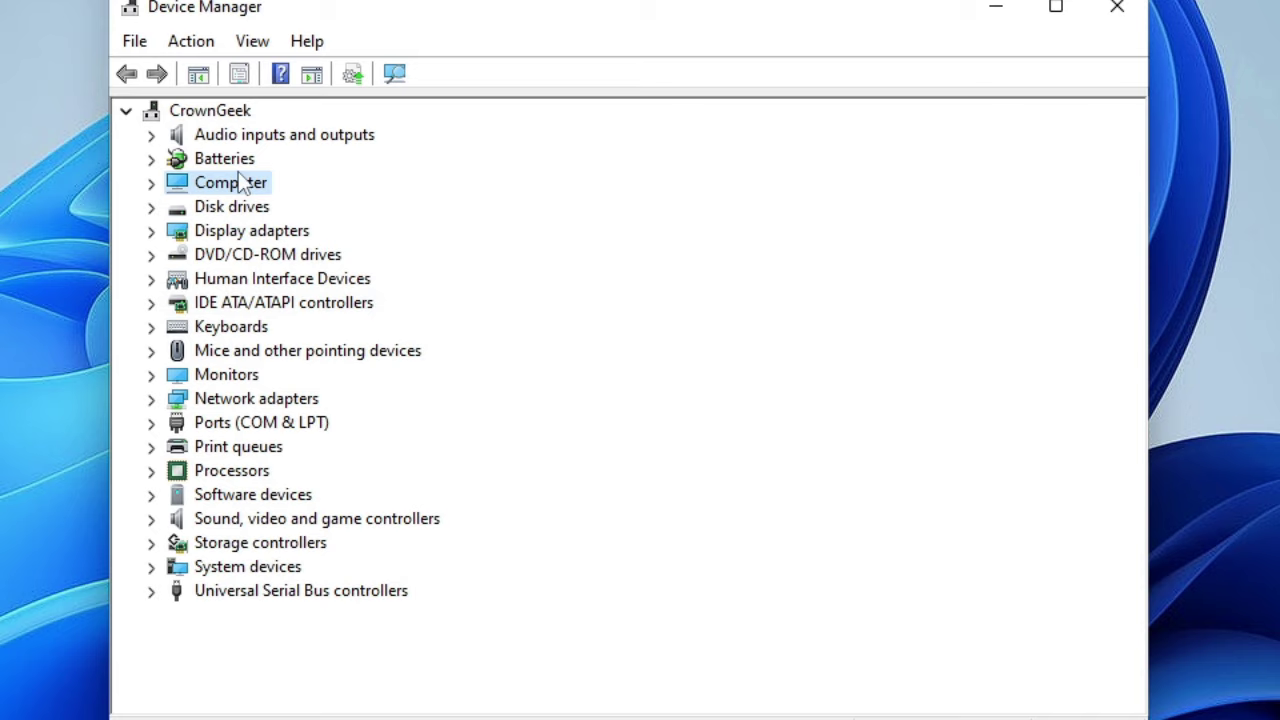
Scan for hardware changes, then reselect the Computer category and bring up the Action menu.
left_click(193, 44)
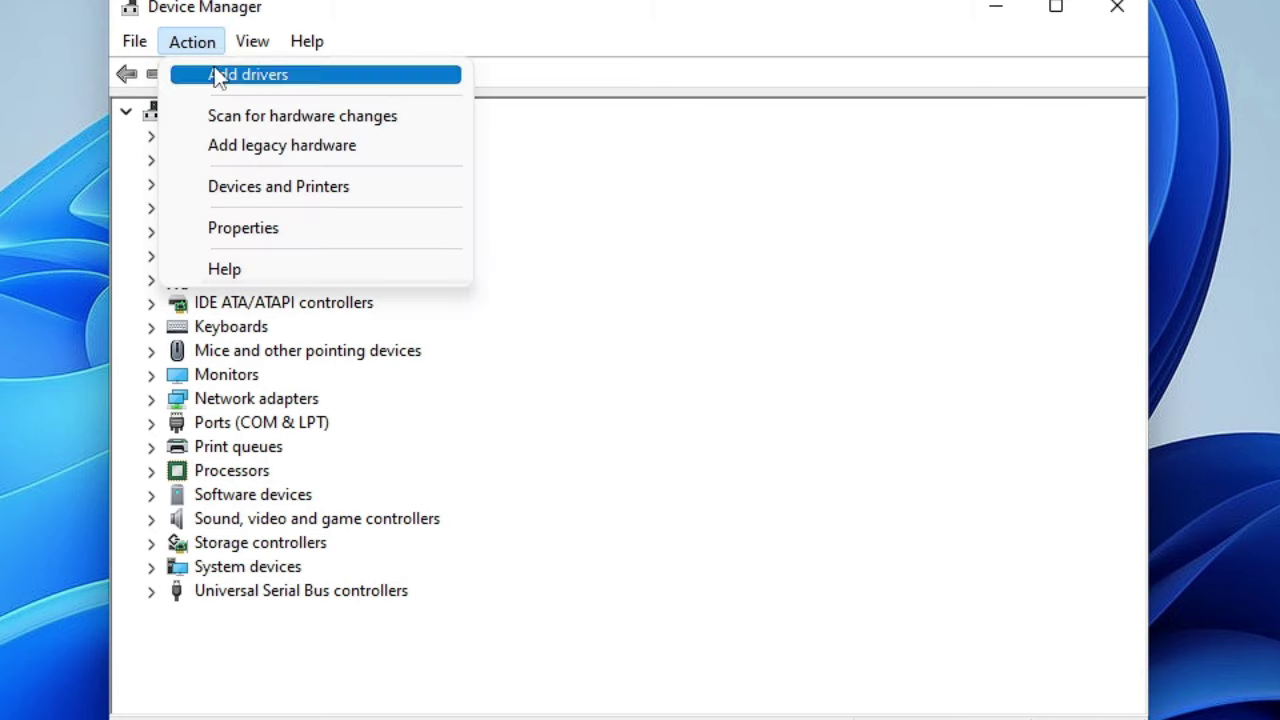
left_click(378, 118)
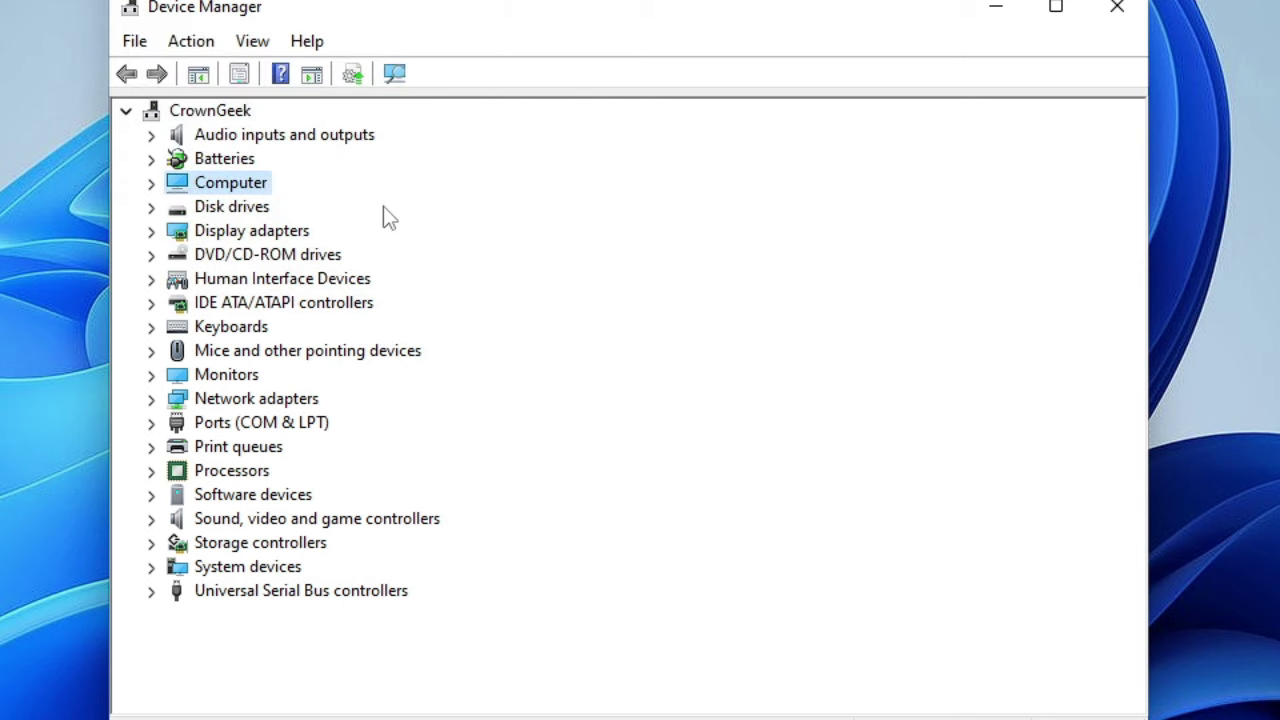
left_click(255, 235)
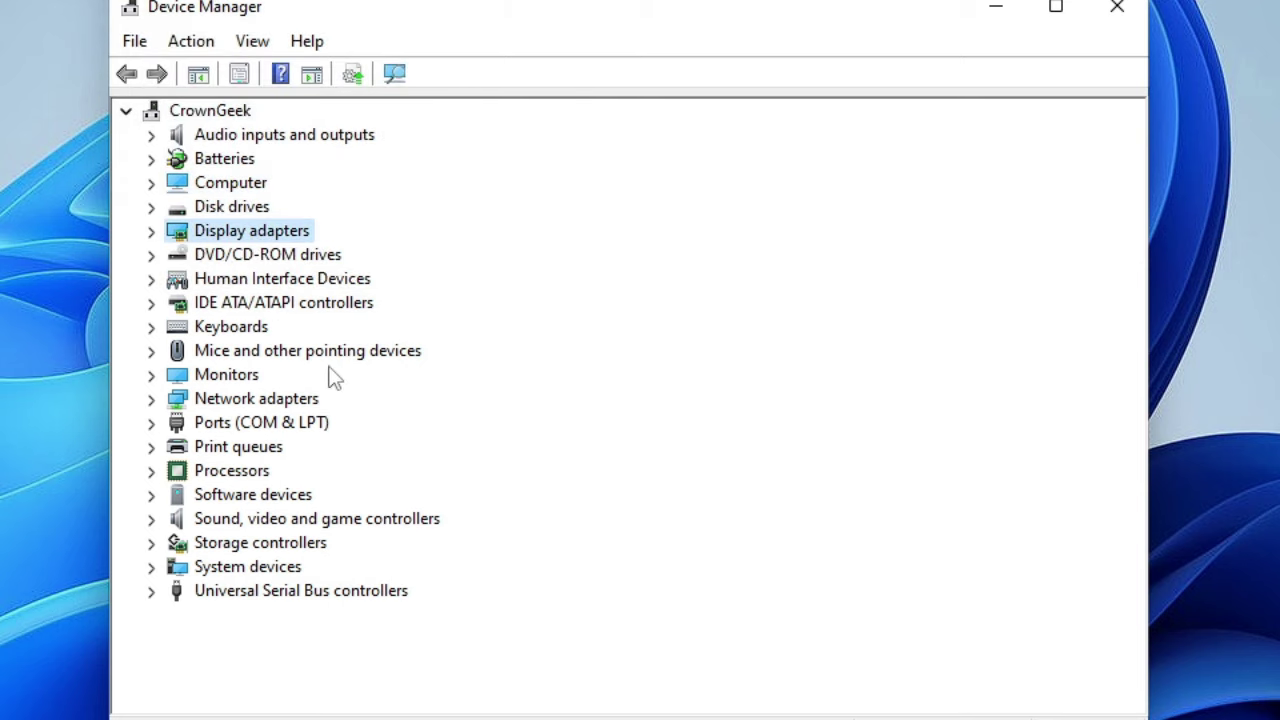
left_click(326, 362)
left_click(262, 188)
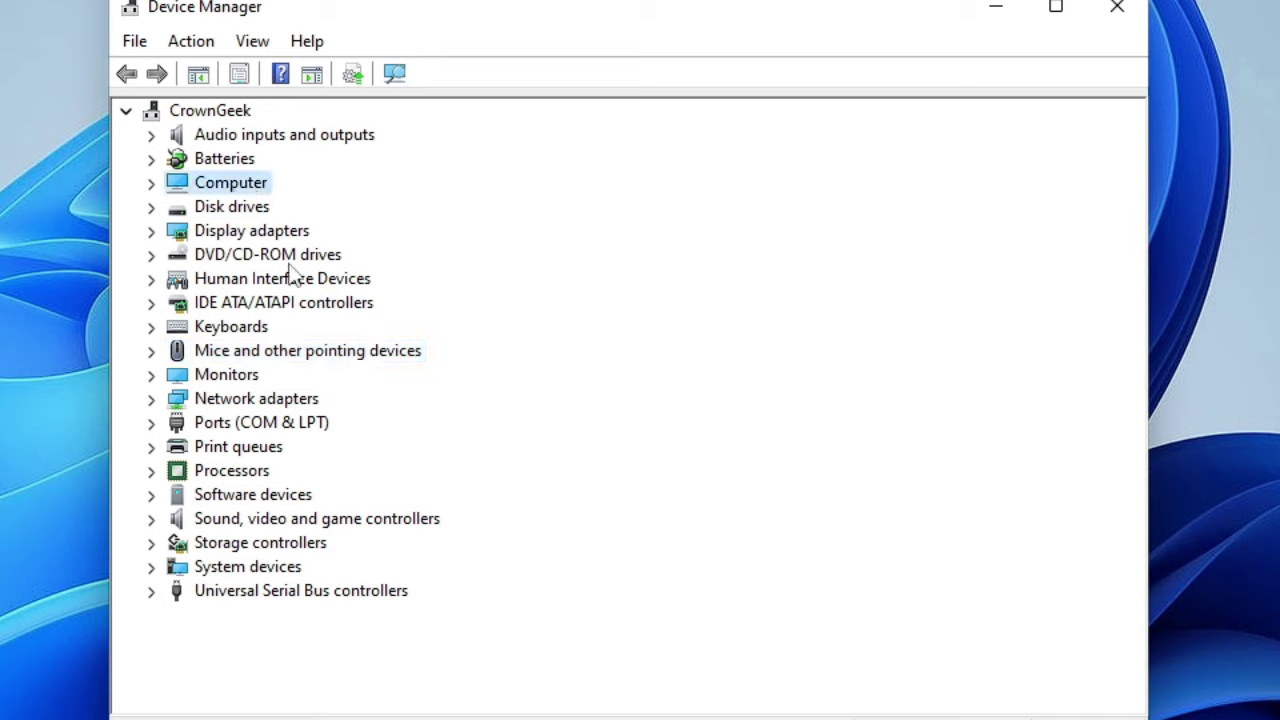
left_click(203, 45)
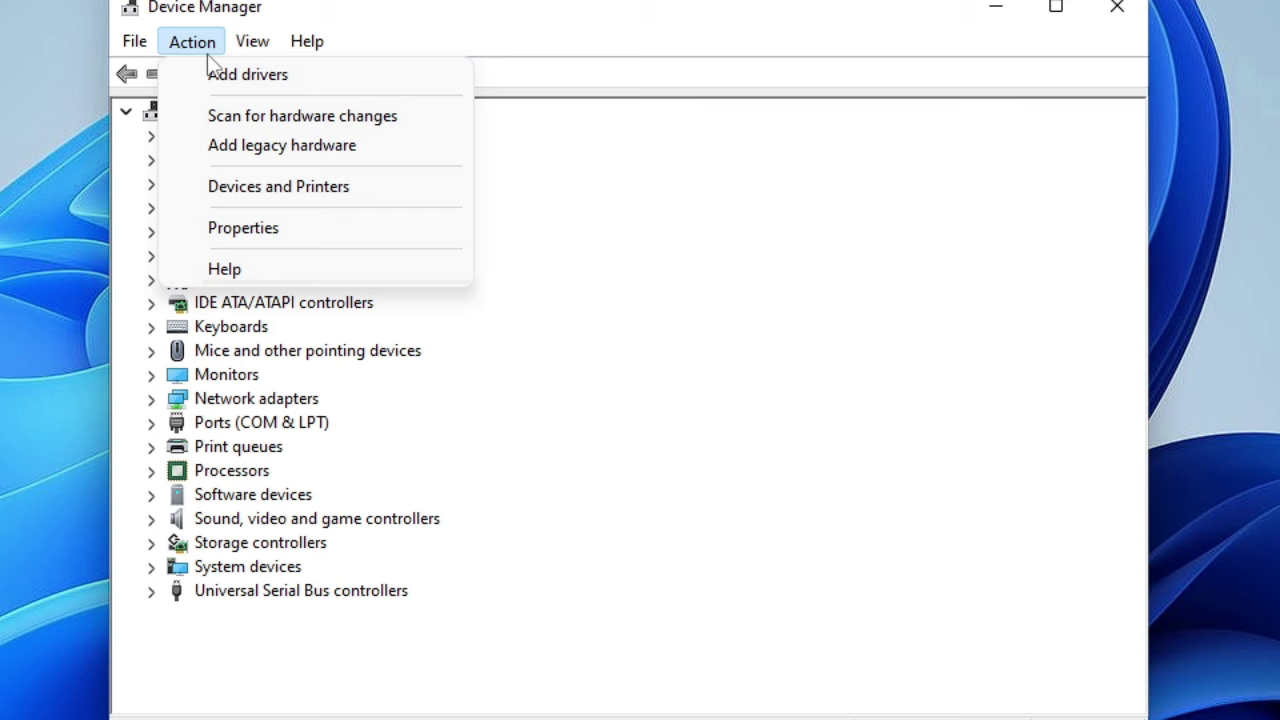
Start the Add Hardware wizard and manually choose Imaging devices as the hardware type.
left_click(338, 150)
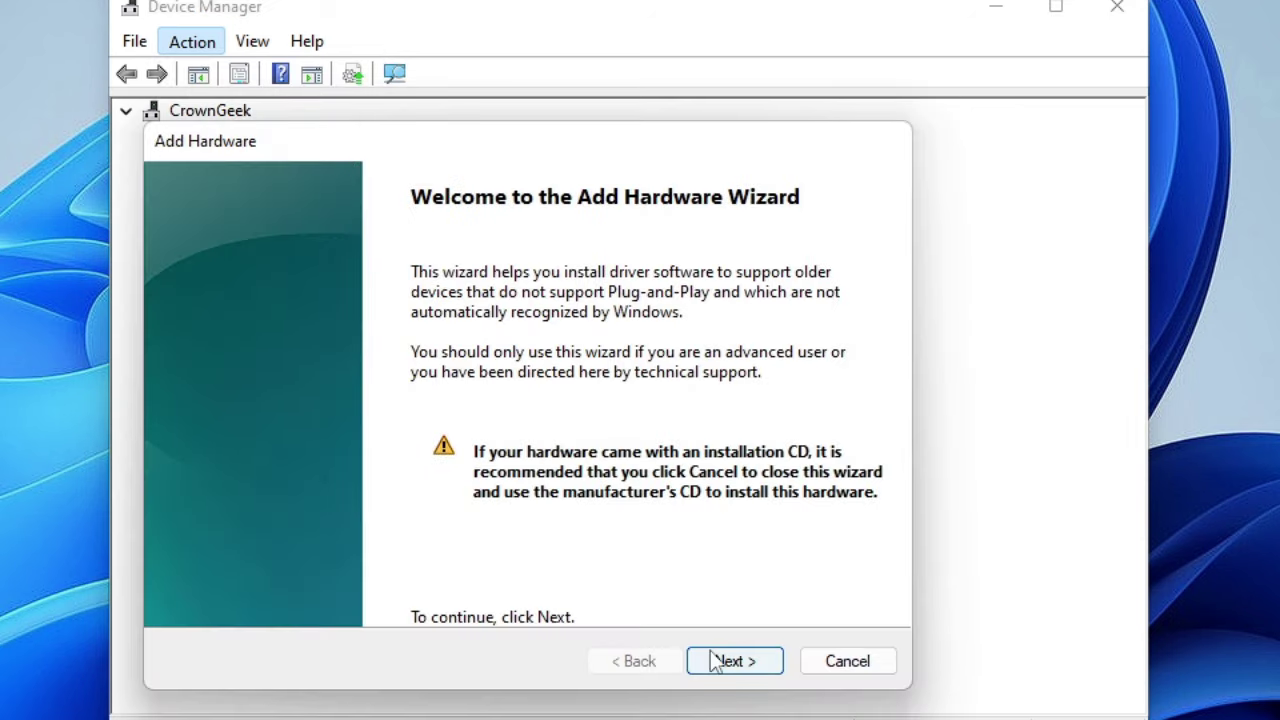
left_click(716, 662)
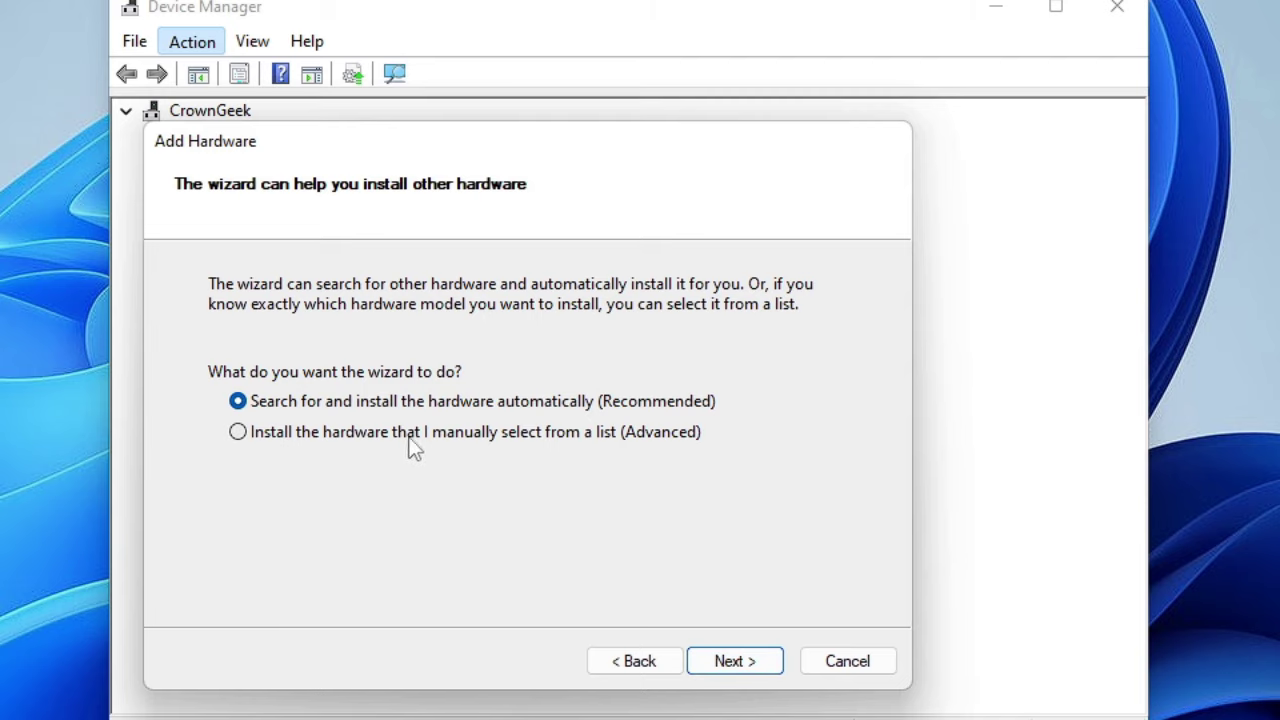
left_click(328, 440)
left_click(731, 670)
left_click(297, 502)
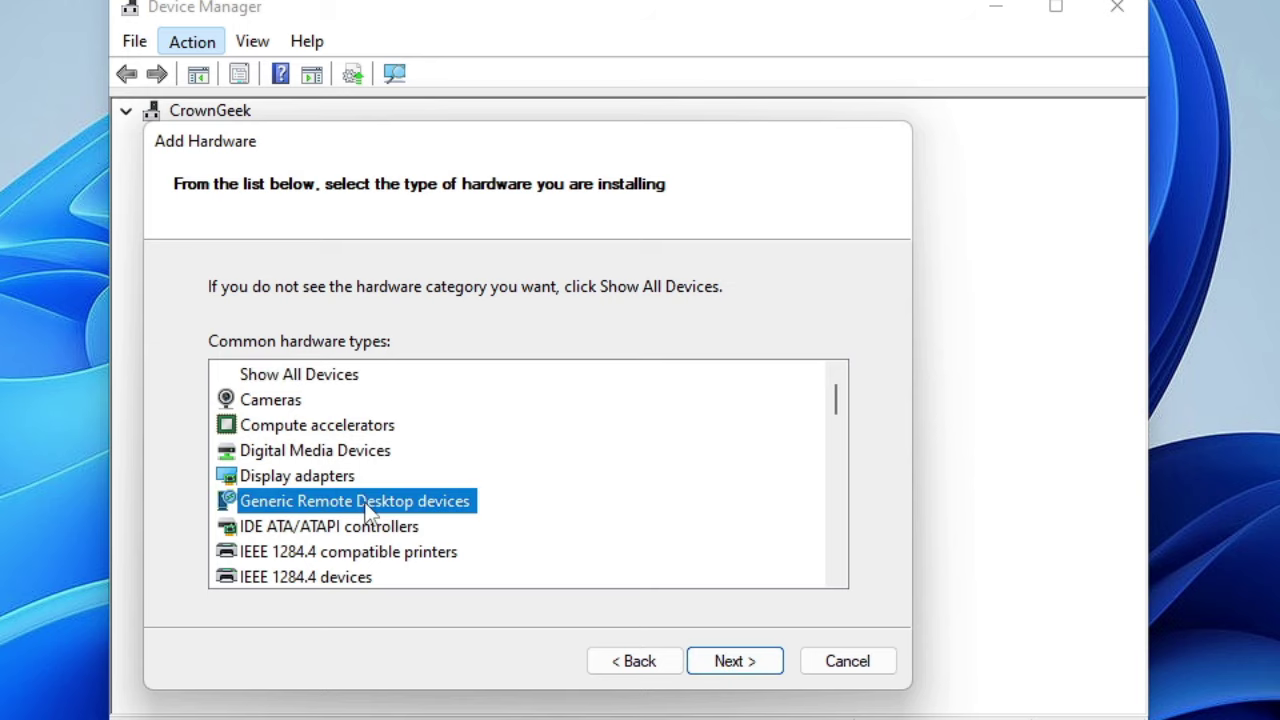
scroll(362, 505, "down", 1)
scroll(360, 505, "down", 1)
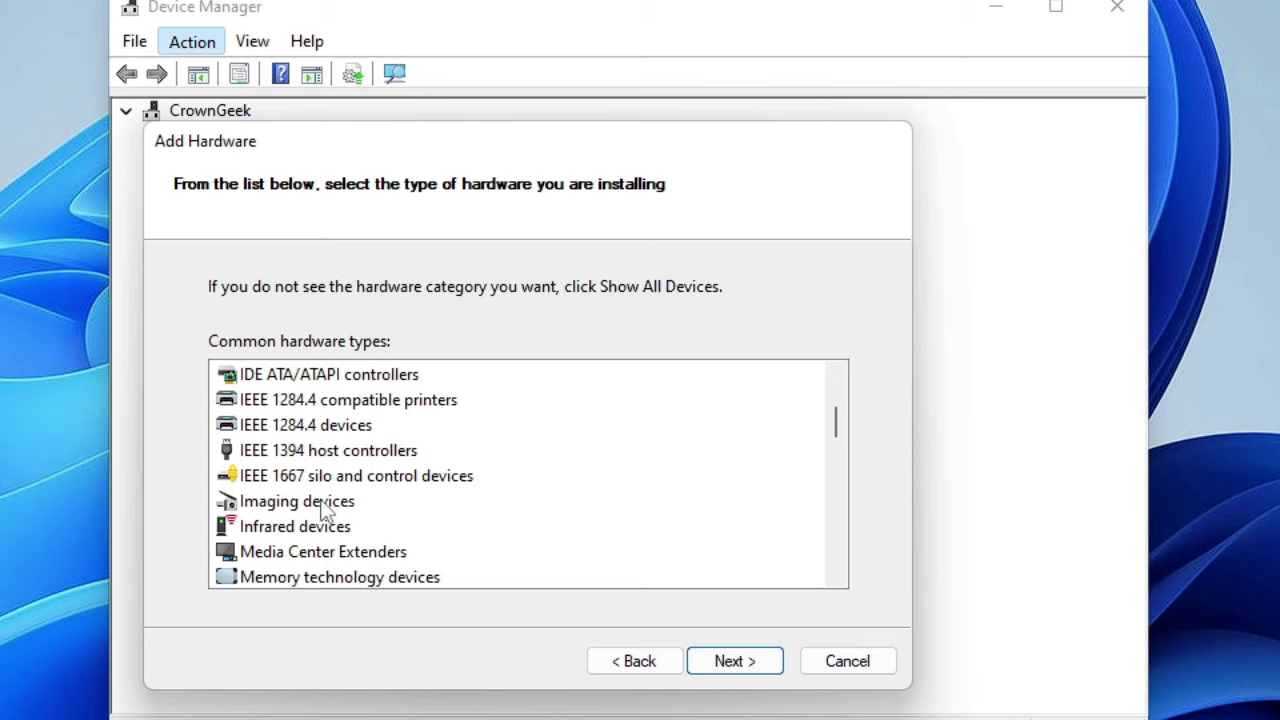
left_click(326, 508)
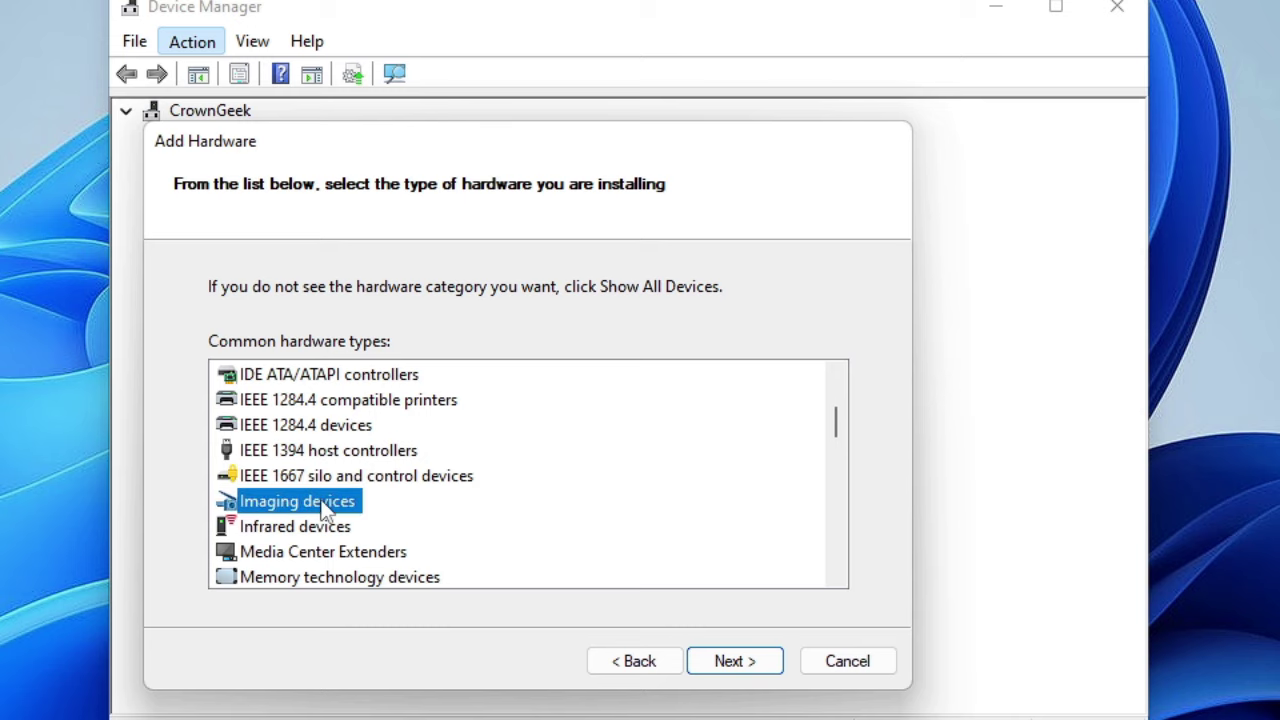
left_click(740, 663)
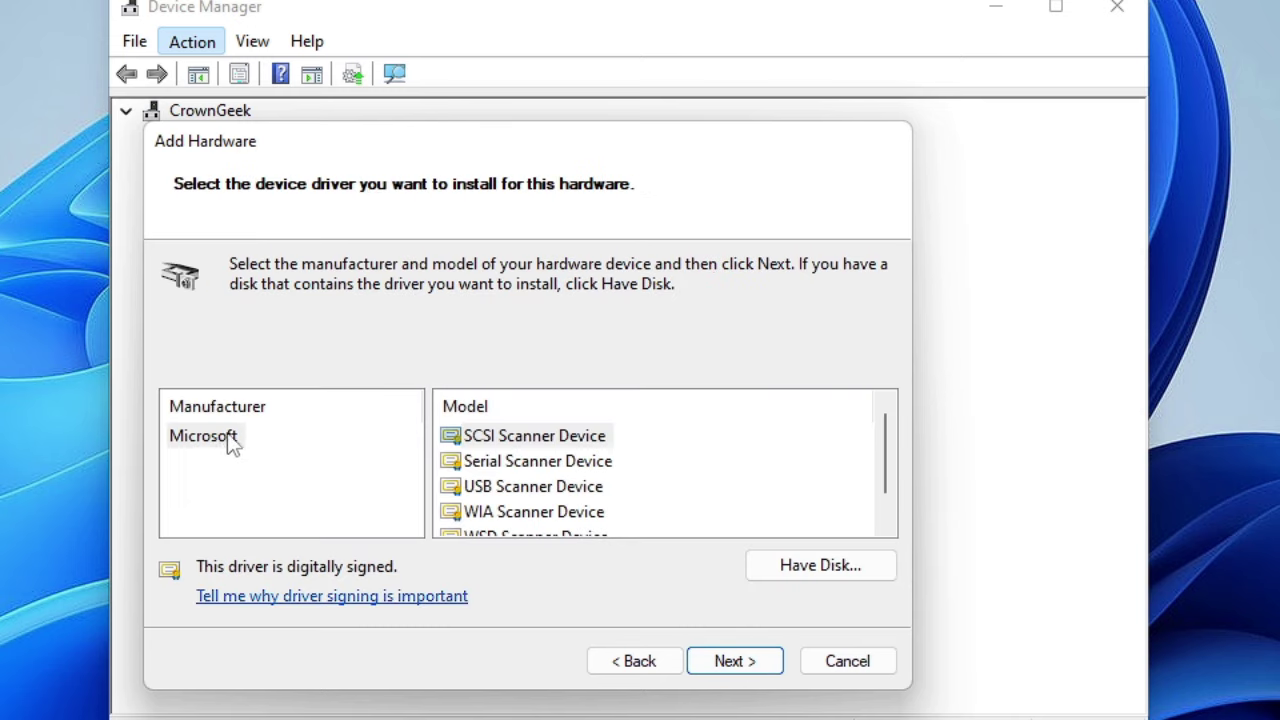
Install the Microsoft SCSI Scanner Device model and finish the wizard.
left_click(221, 440)
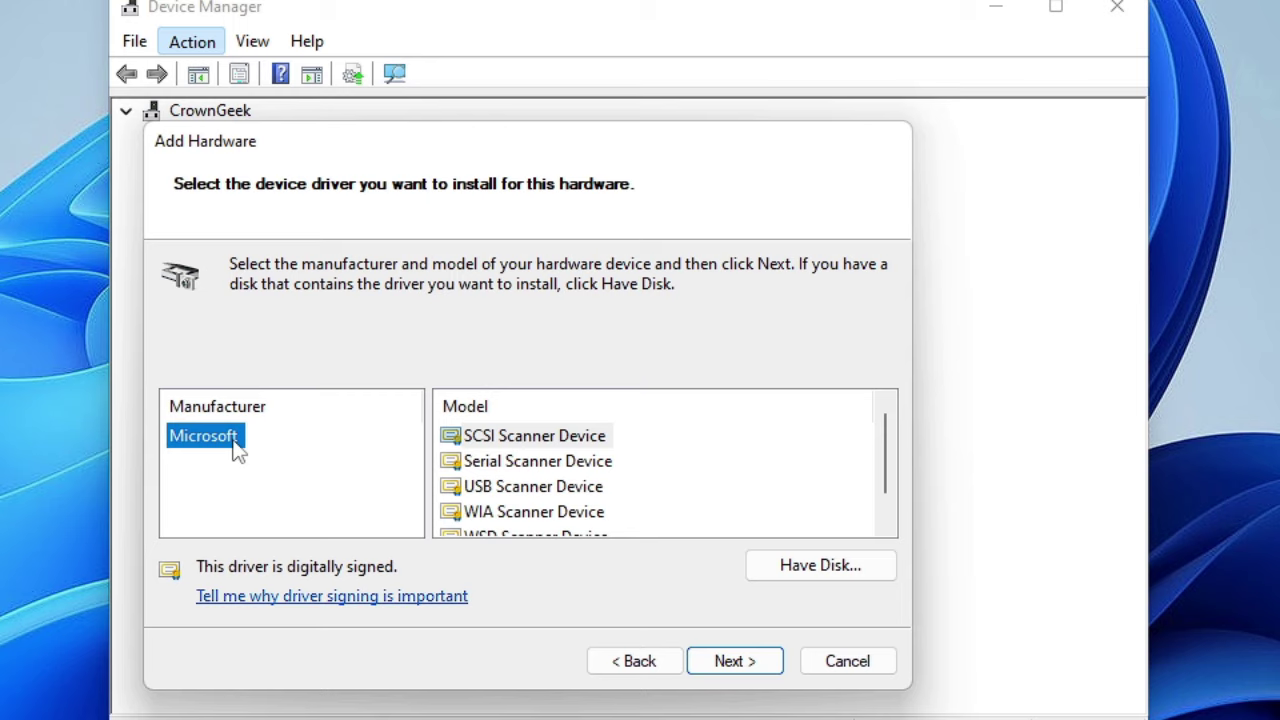
left_click(526, 443)
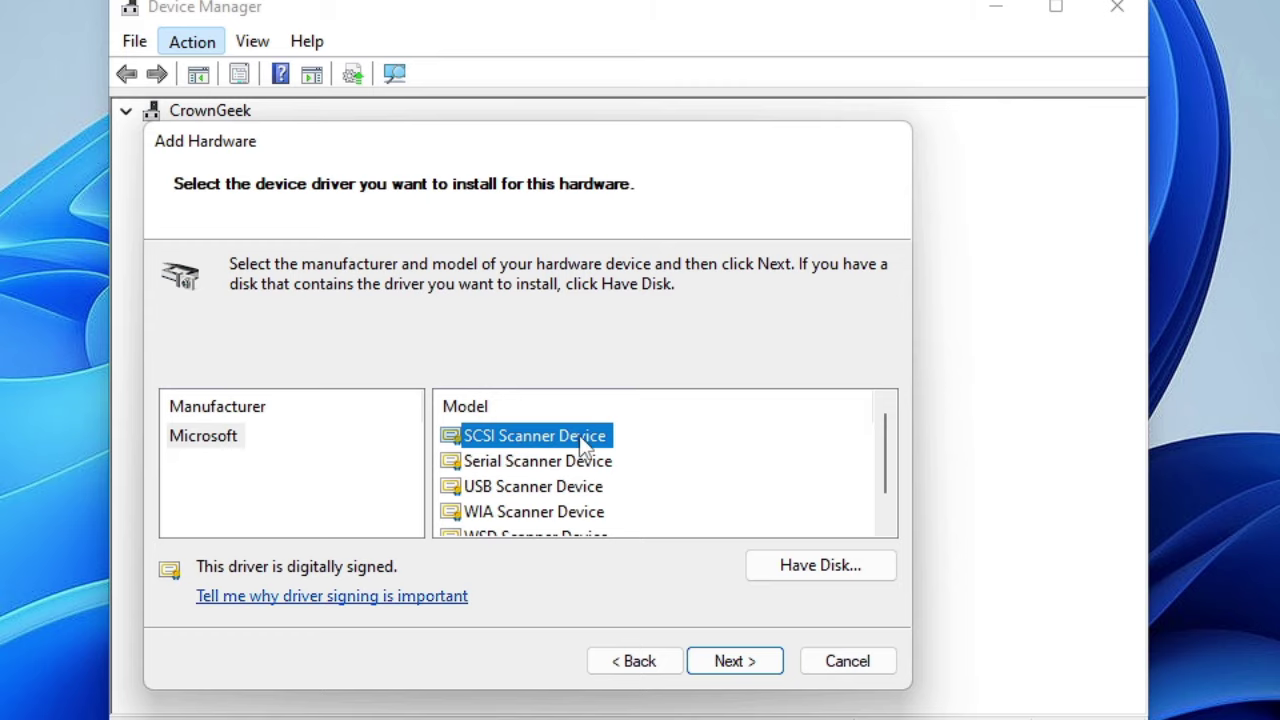
left_click(738, 662)
left_click(742, 664)
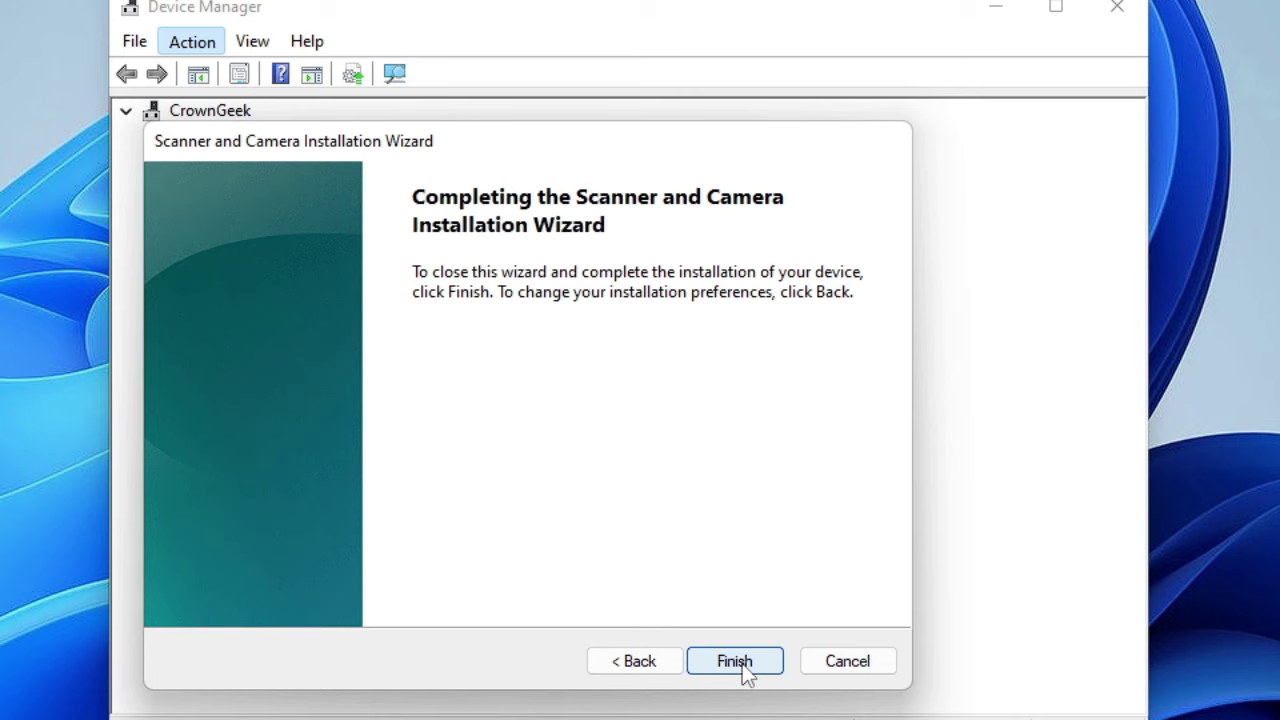
left_click(743, 665)
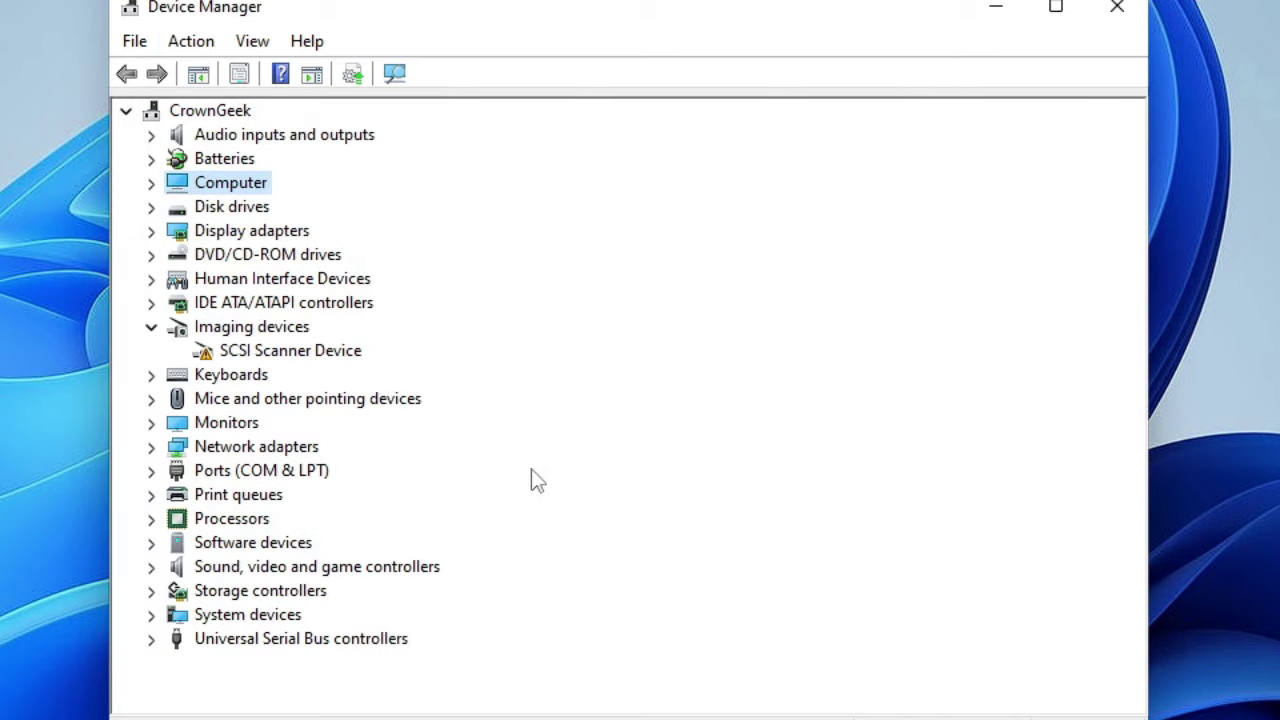
Update the SCSI Scanner Device driver by picking from drivers available on this computer.
left_click(262, 328)
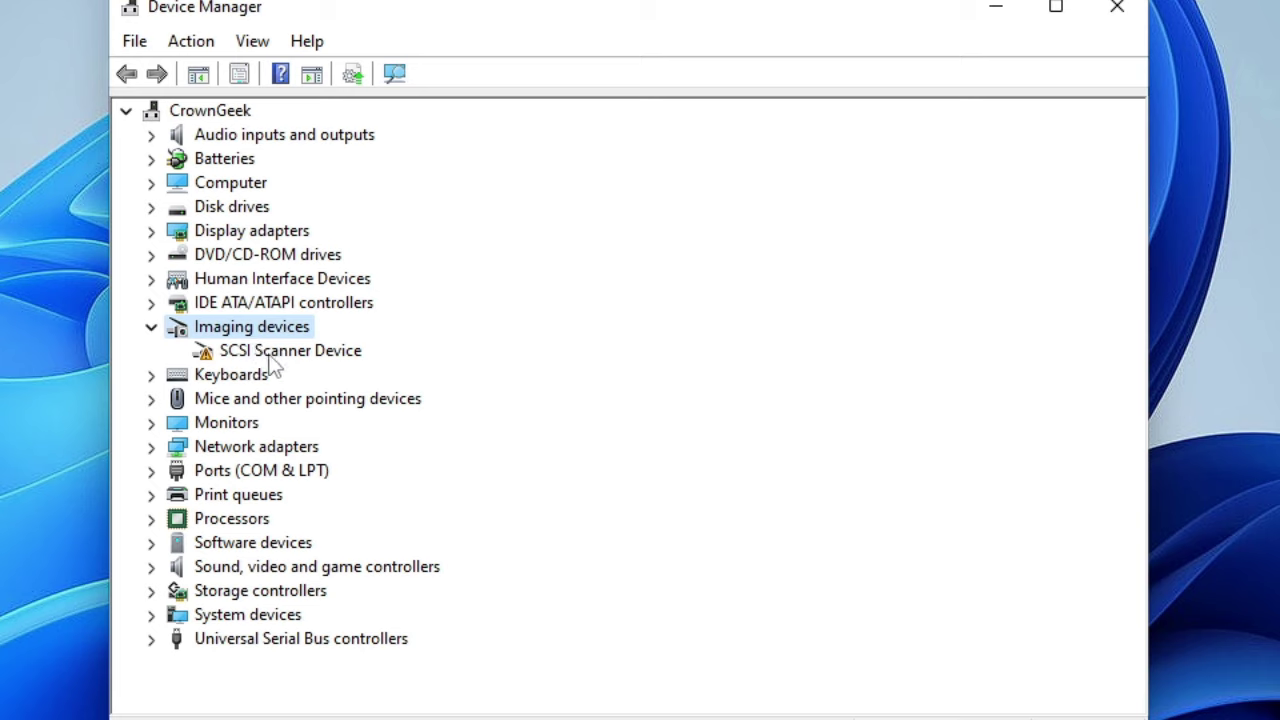
left_click(272, 360)
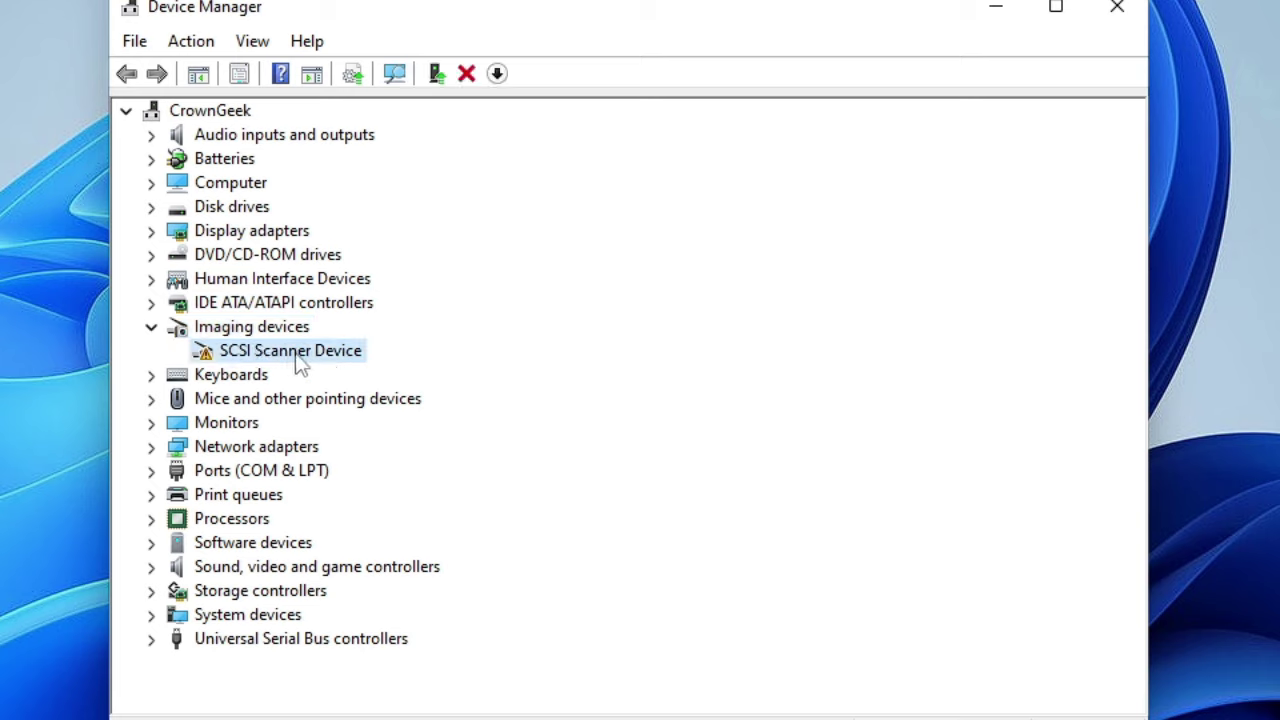
right_click(298, 360)
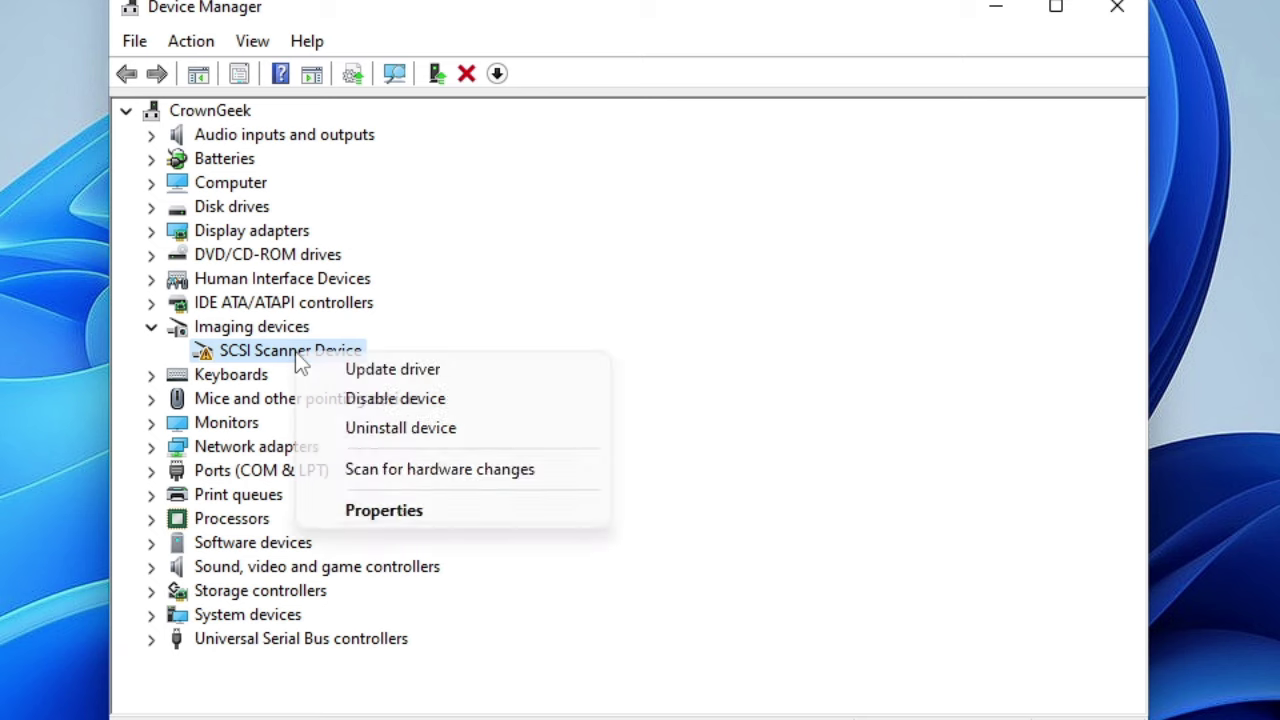
left_click(359, 369)
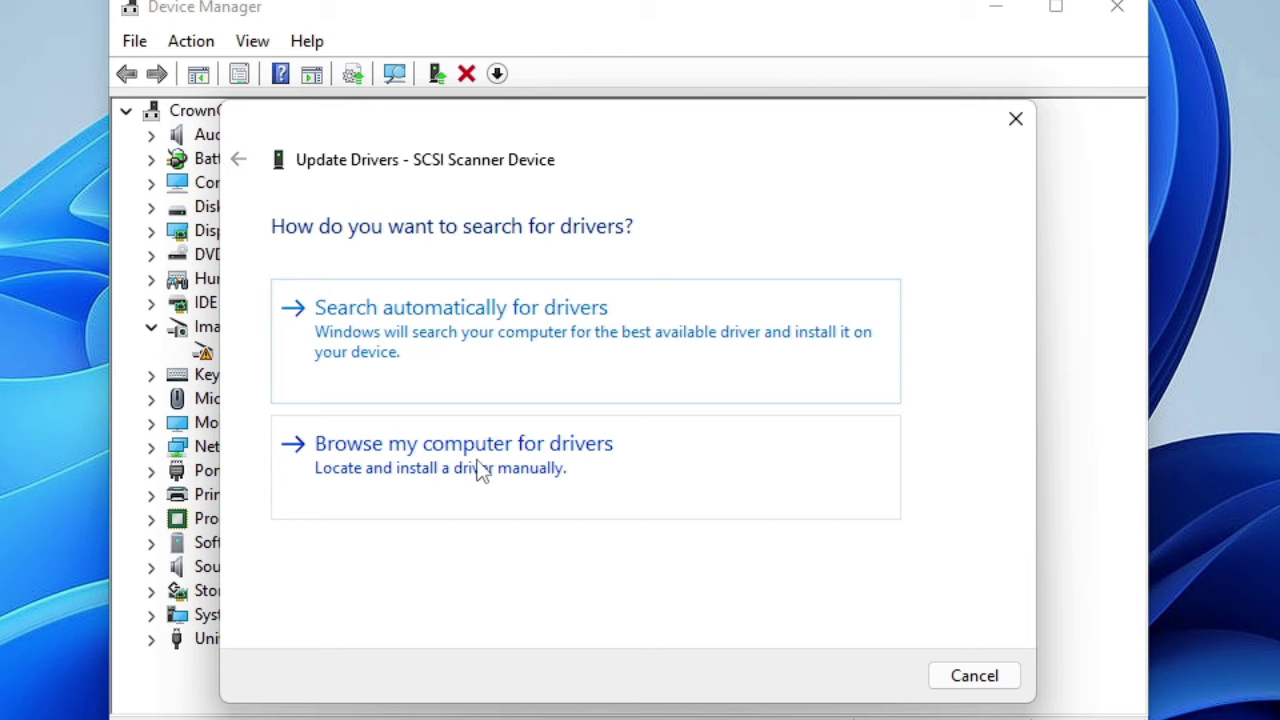
left_click(540, 463)
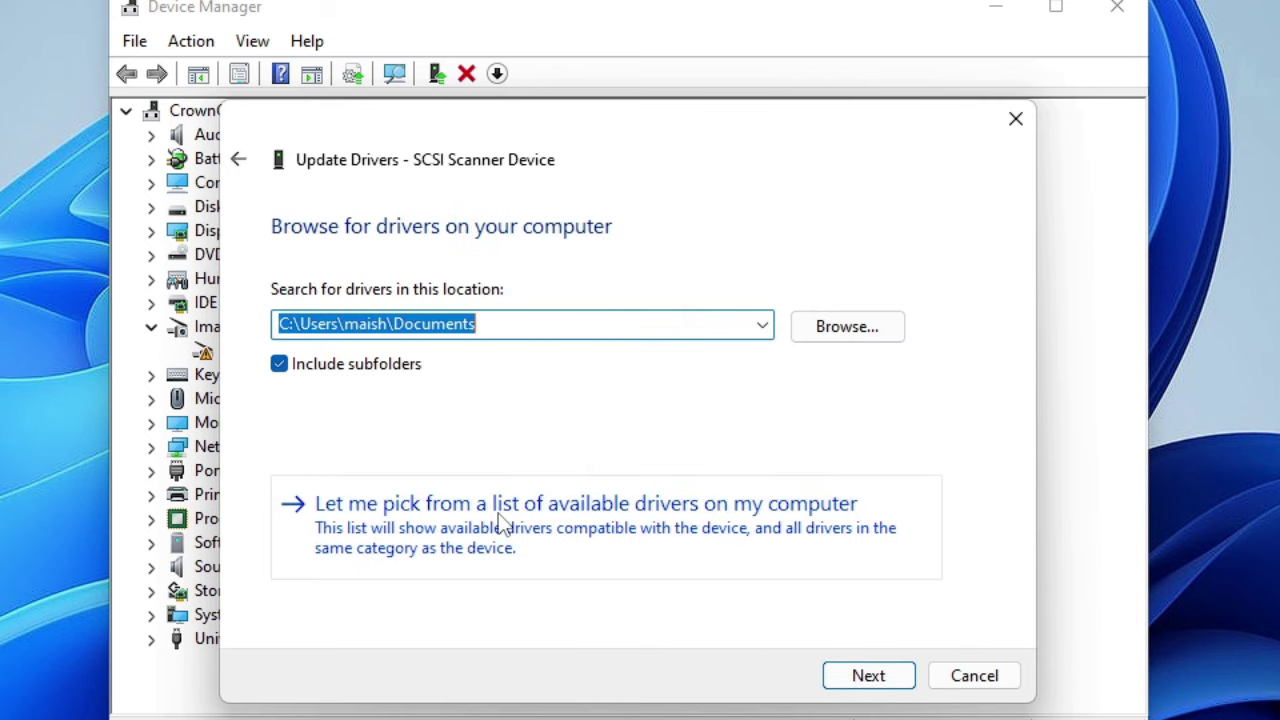
left_click(640, 533)
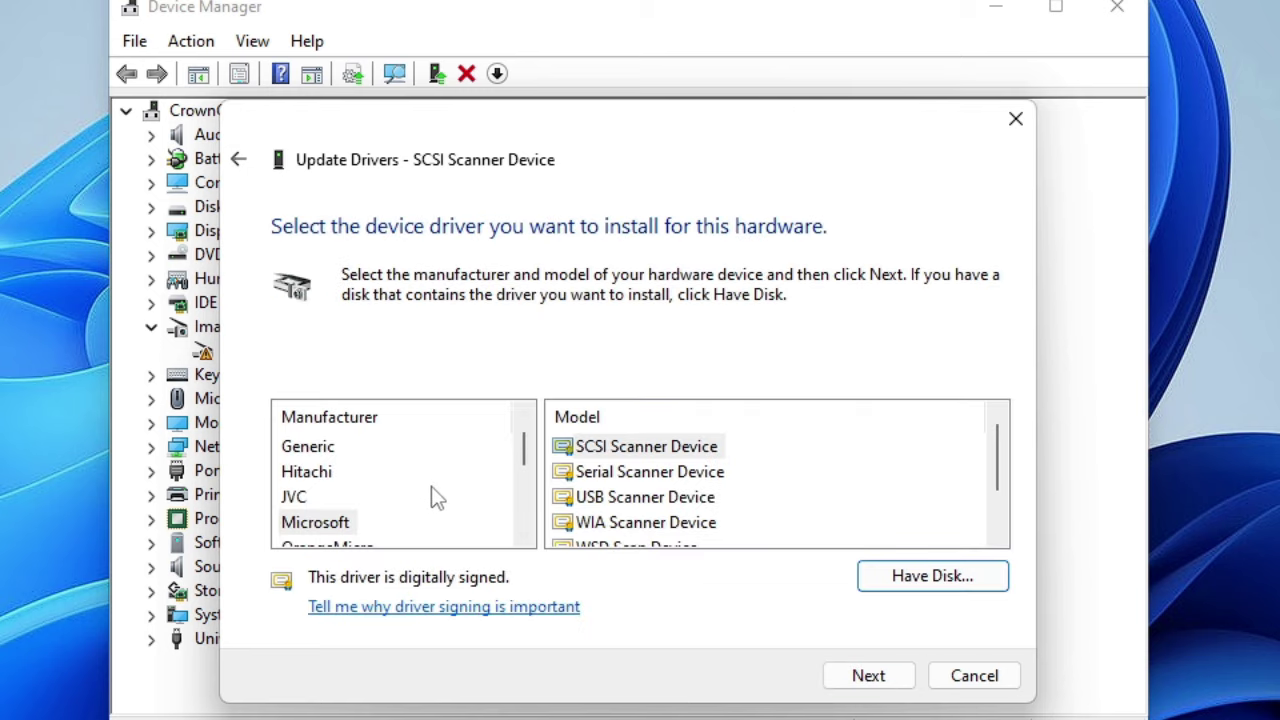
Choose the Sony 1394 CCM-DS250 Desktop Camera driver and begin installing it.
scroll(433, 493, "up", 1)
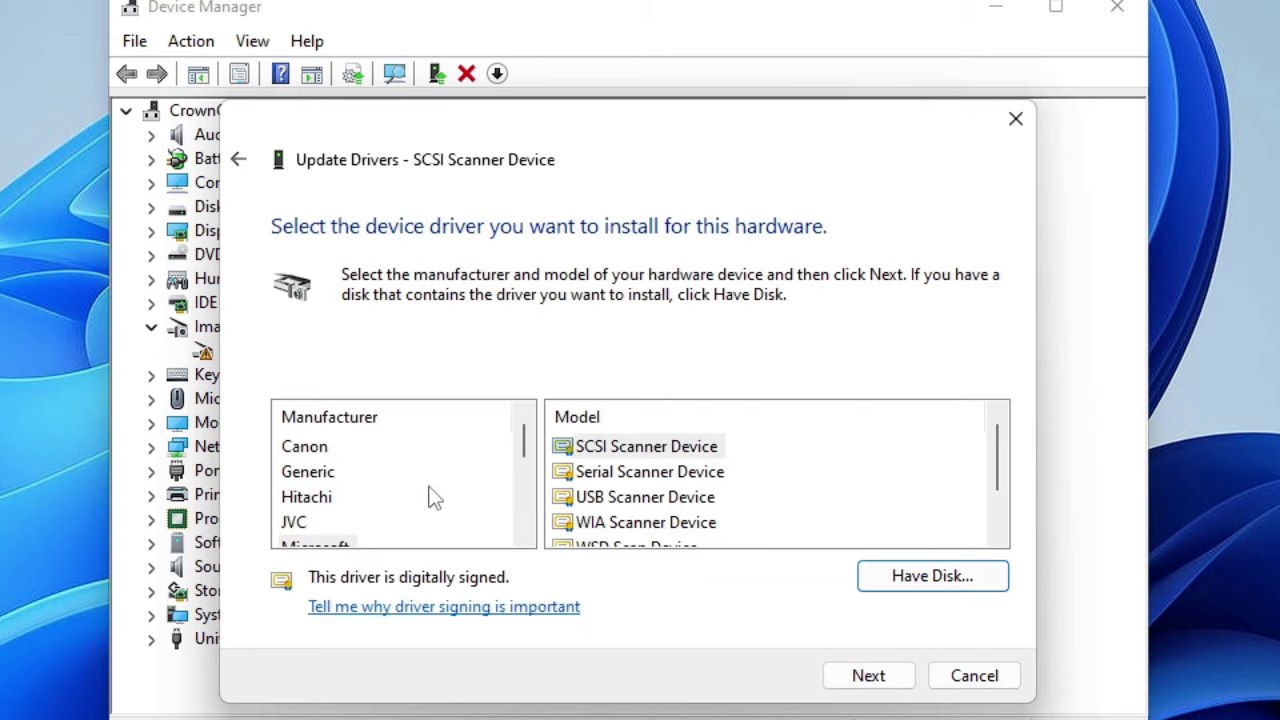
left_click(324, 477)
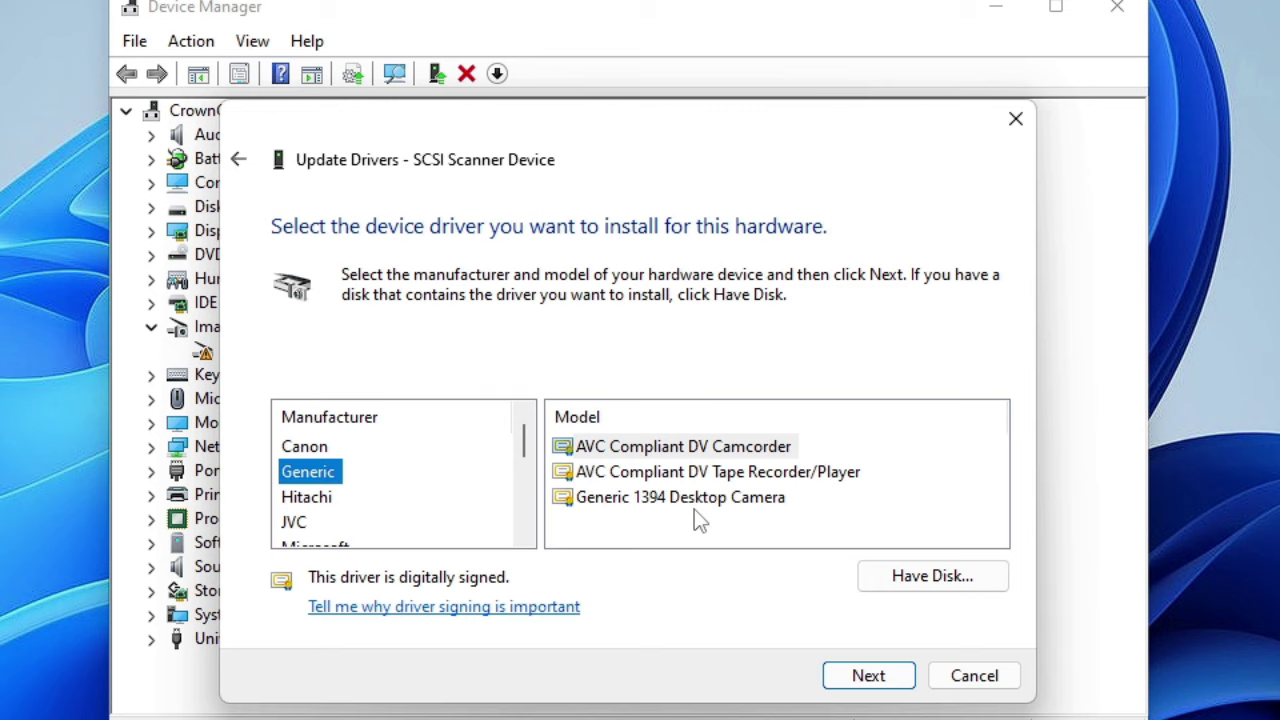
left_click(632, 505)
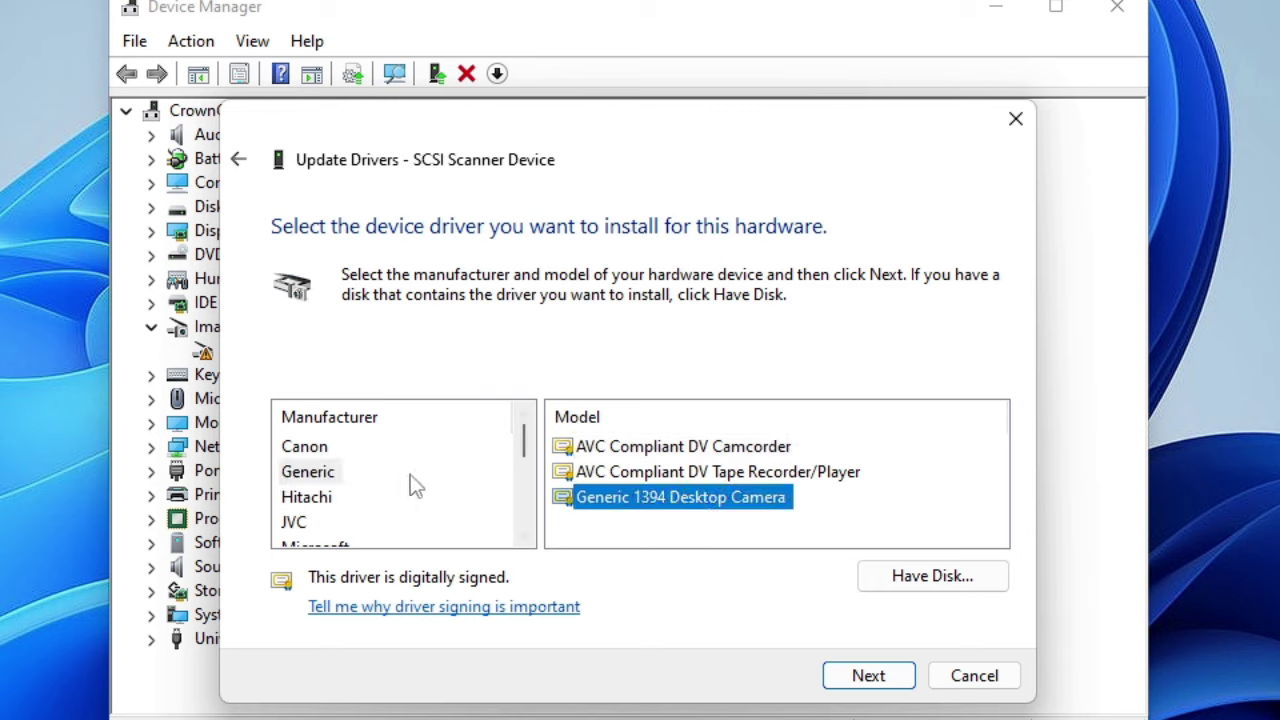
scroll(416, 485, "down", 3)
left_click(300, 497)
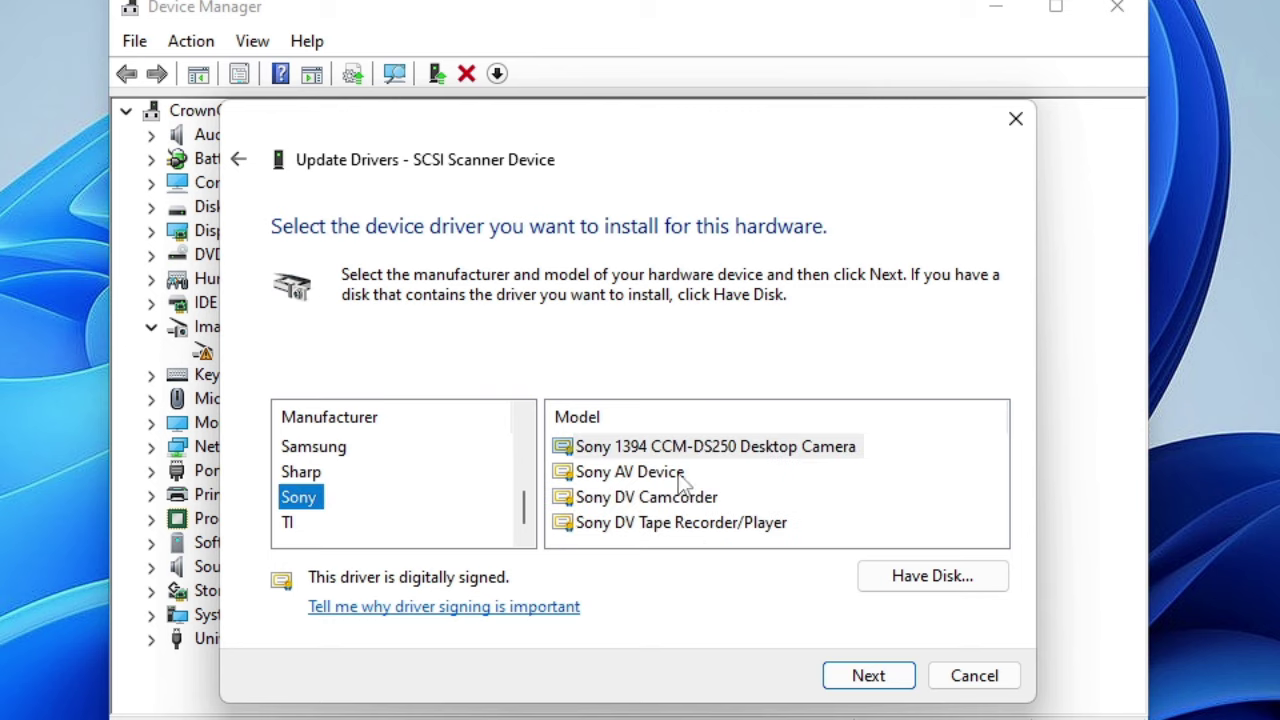
left_click(795, 448)
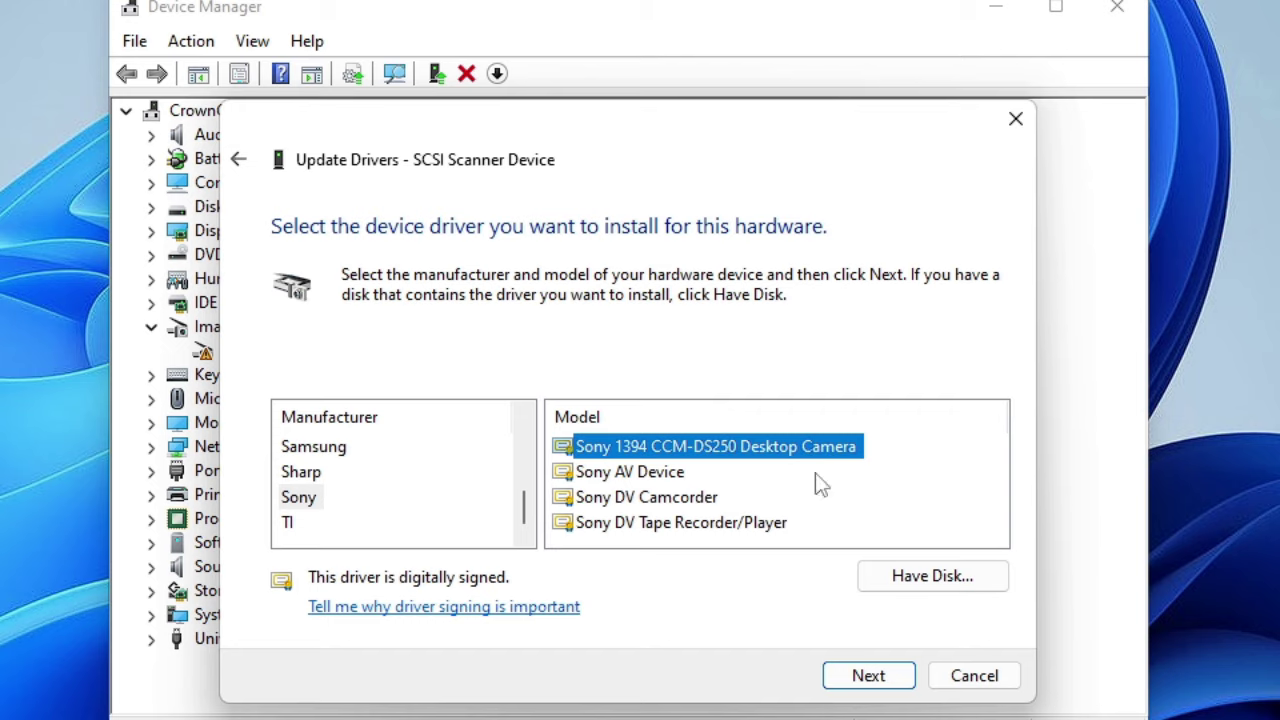
left_click(878, 680)
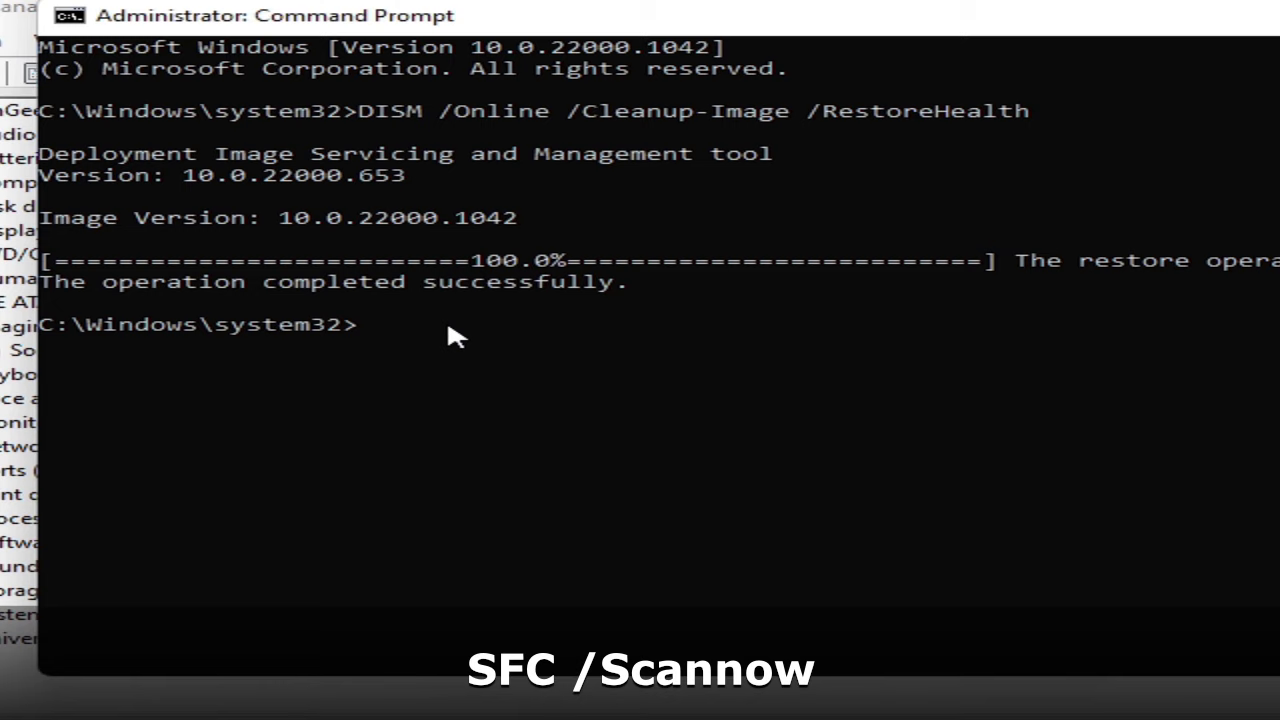
Enter sfc /scannow at the administrator Command Prompt.
type("sfc")
type(" /s")
type("canno")
type("w")
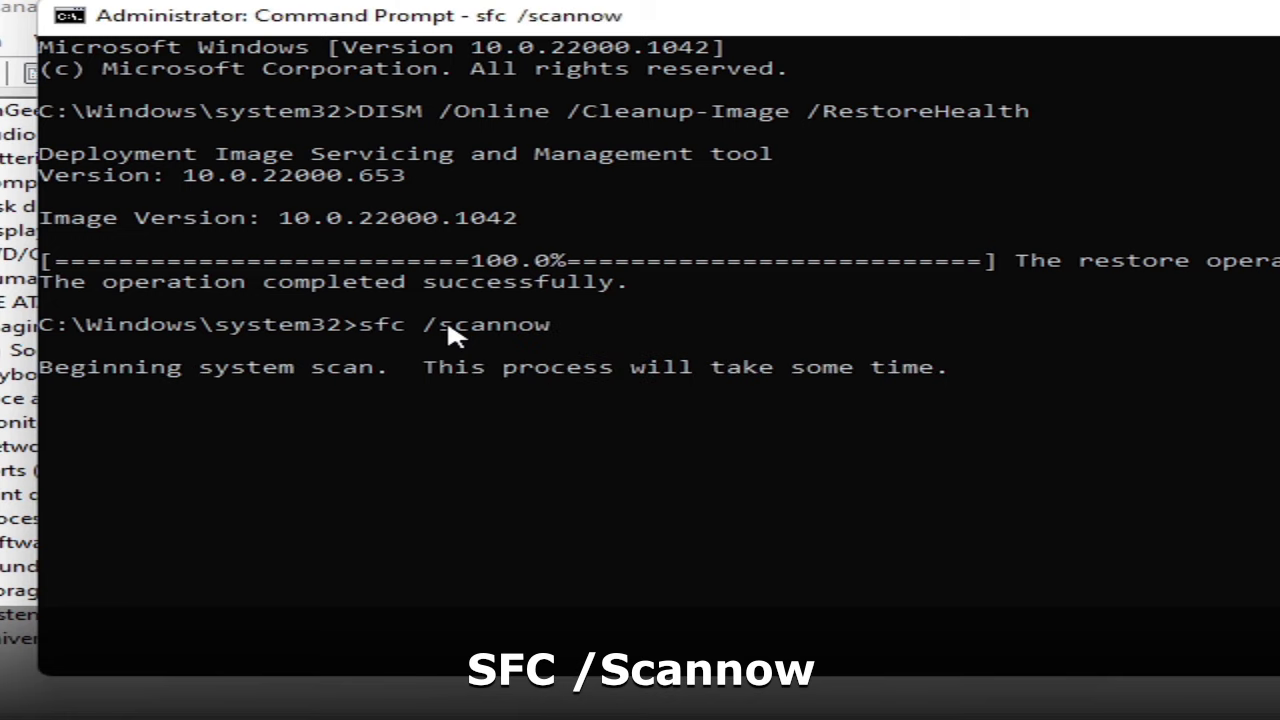